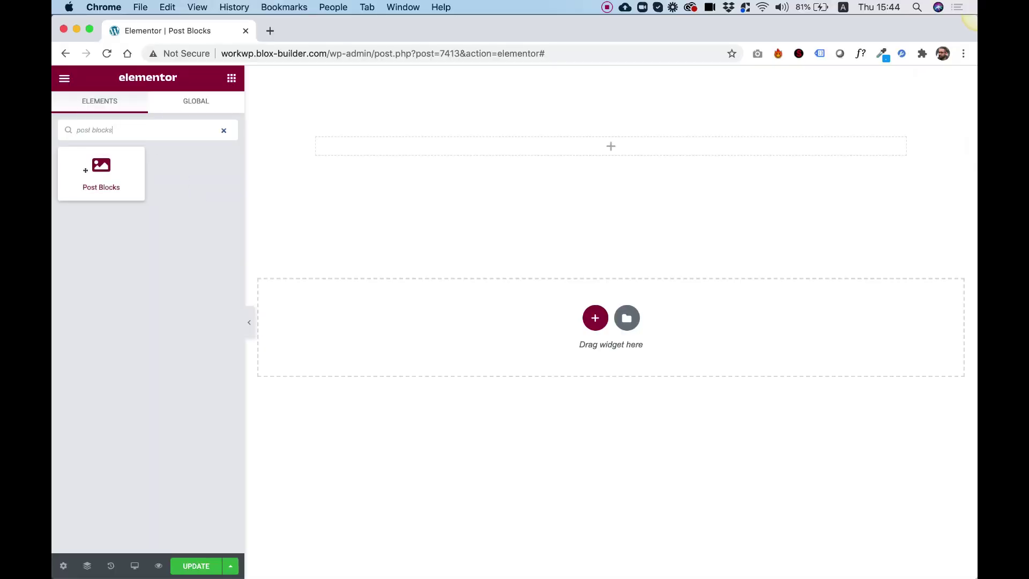
Drop the Post Blocks widget into the empty section to show the Article 10, 9 and 8 cards
{"action": "left_click_drag", "start_coordinate": [85, 165], "coordinate": [489, 147]}
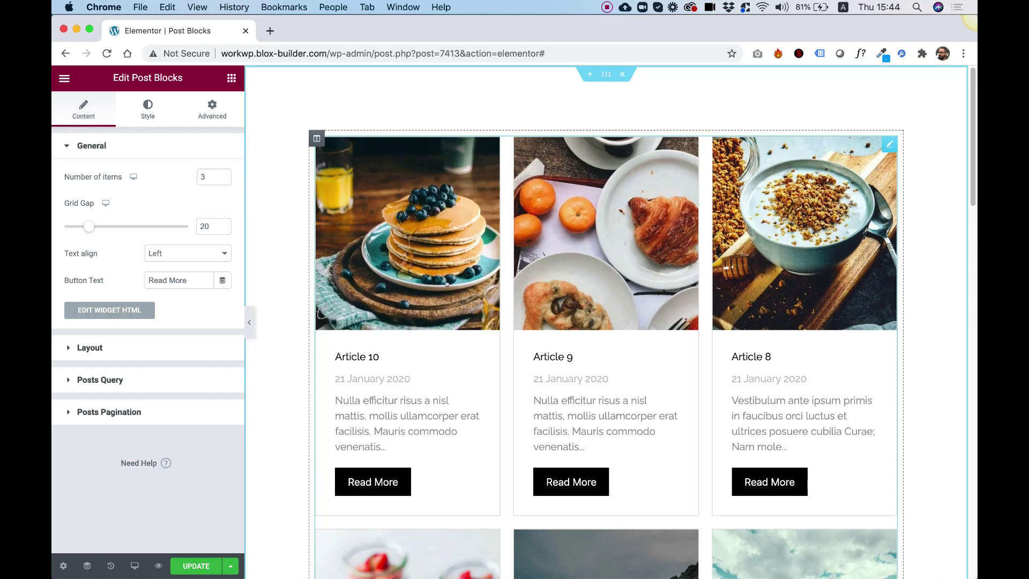
Set the desktop Number of items per row to 2
{"action": "double_click", "coordinate": [203, 178]}
{"action": "type", "text": "2"}
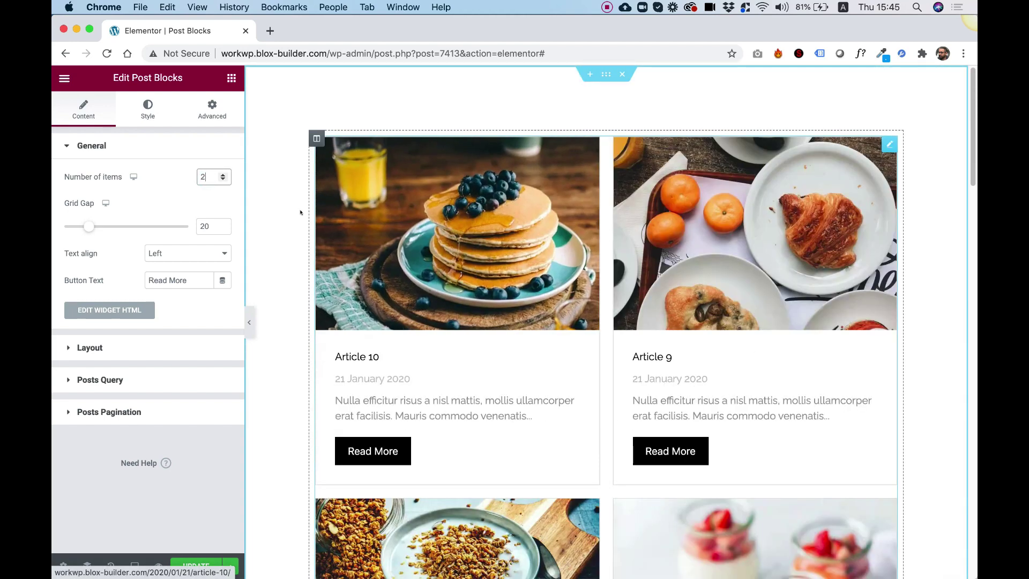
{"action": "scroll", "coordinate": [677, 283], "scroll_direction": "down", "scroll_amount": 6}
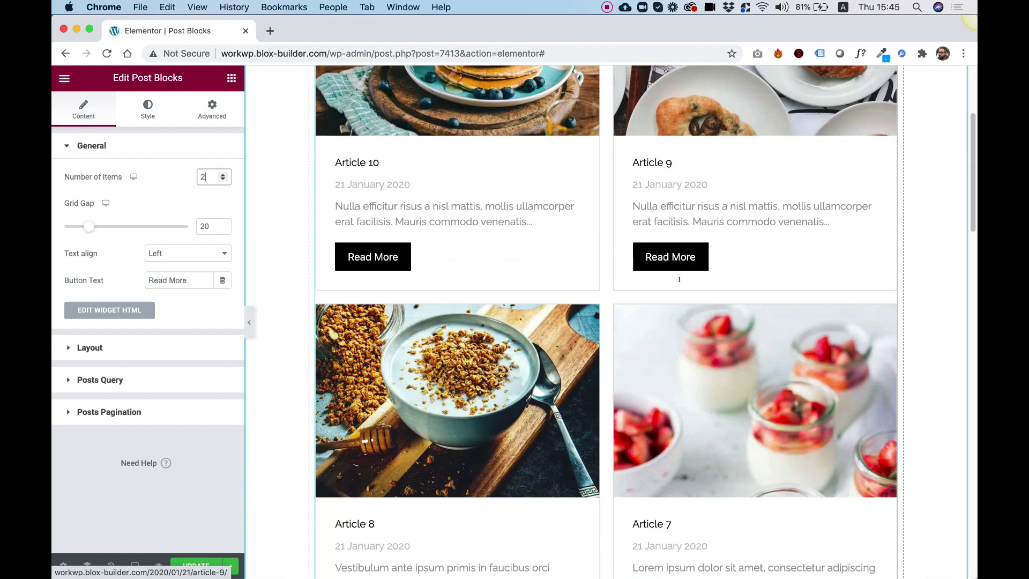
{"action": "scroll", "coordinate": [677, 283], "scroll_direction": "down", "scroll_amount": 7}
{"action": "scroll", "coordinate": [677, 283], "scroll_direction": "up", "scroll_amount": 15}
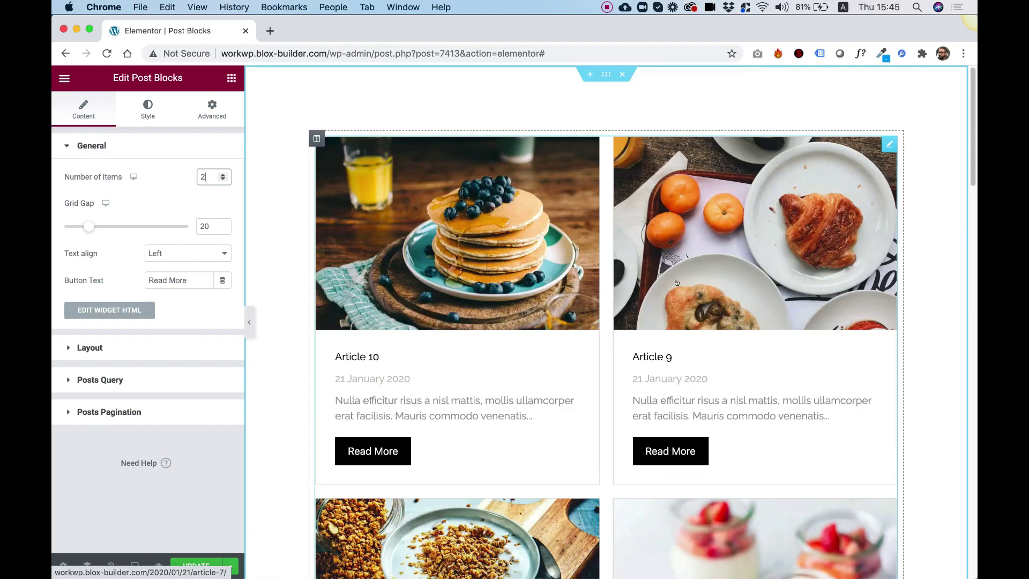
Set the Tablet layout to 1 item per row
{"action": "left_click", "coordinate": [133, 176]}
{"action": "left_click", "coordinate": [134, 190]}
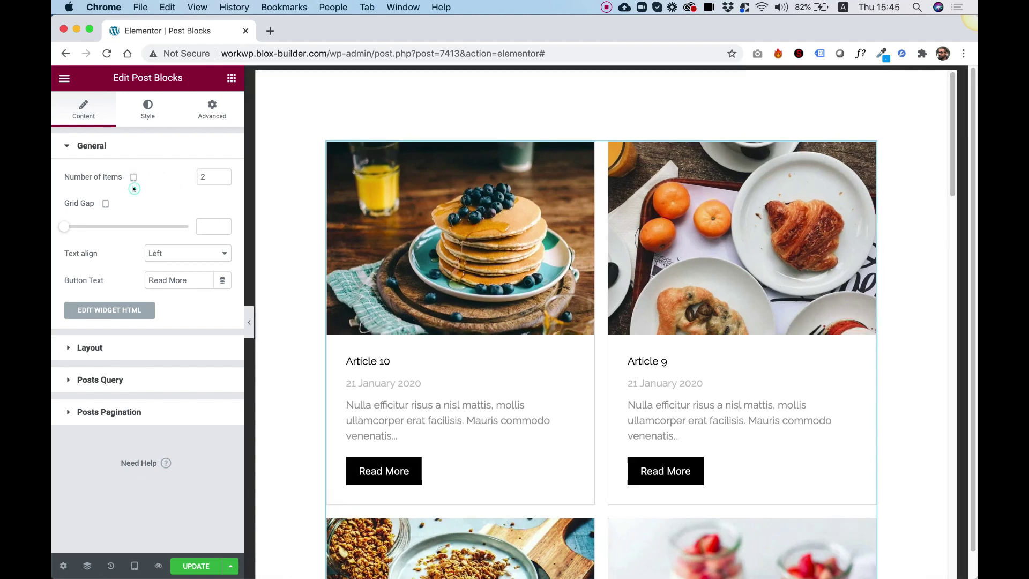
{"action": "double_click", "coordinate": [204, 176]}
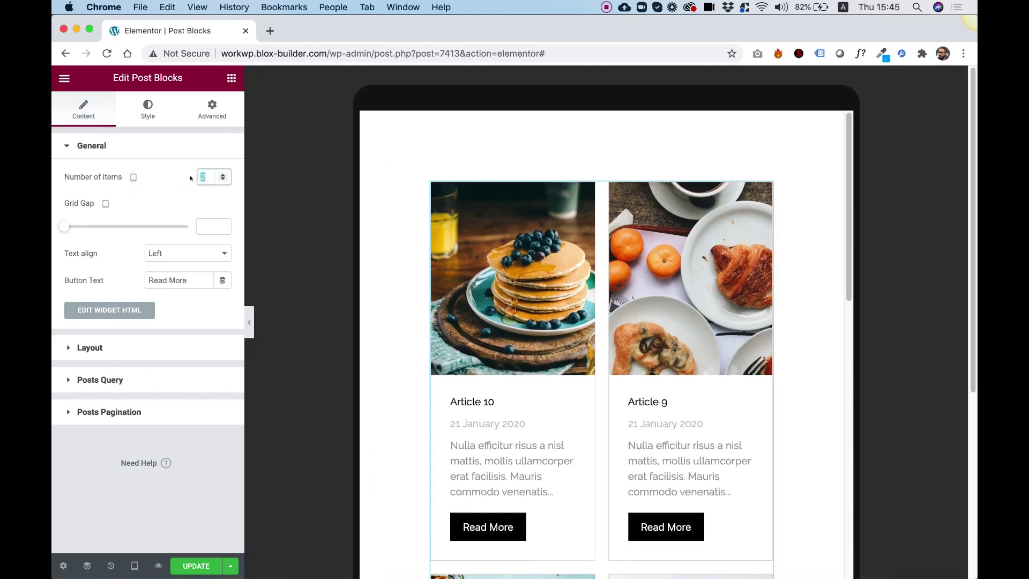
{"action": "type", "text": "1"}
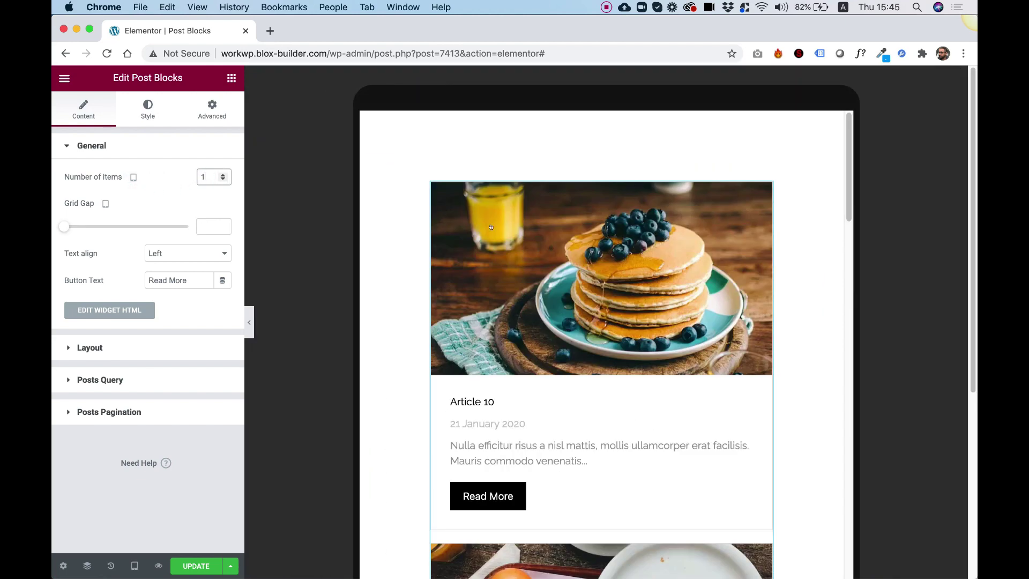
{"action": "scroll", "coordinate": [646, 342], "scroll_direction": "down", "scroll_amount": 7}
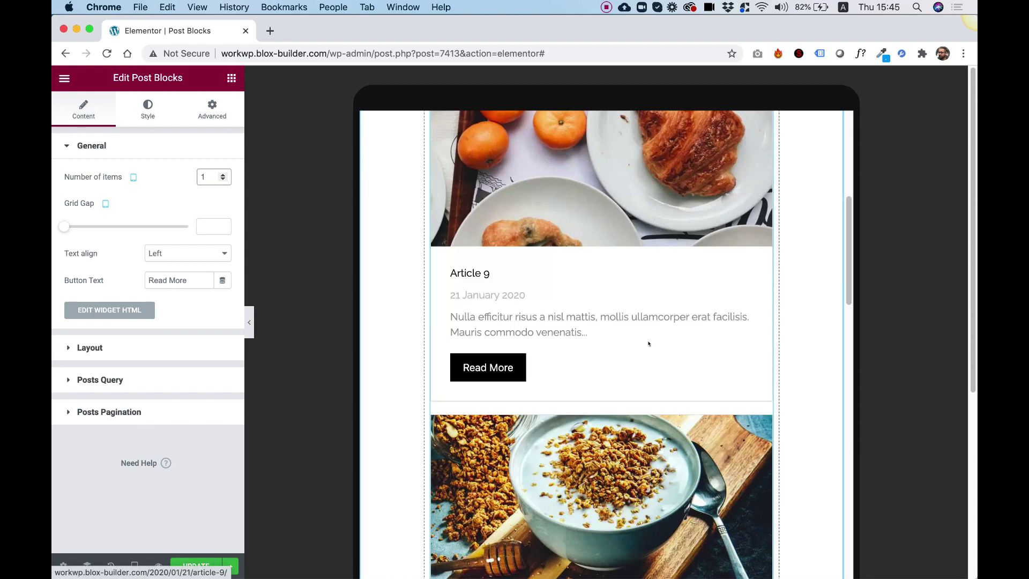
{"action": "scroll", "coordinate": [646, 342], "scroll_direction": "up", "scroll_amount": 10}
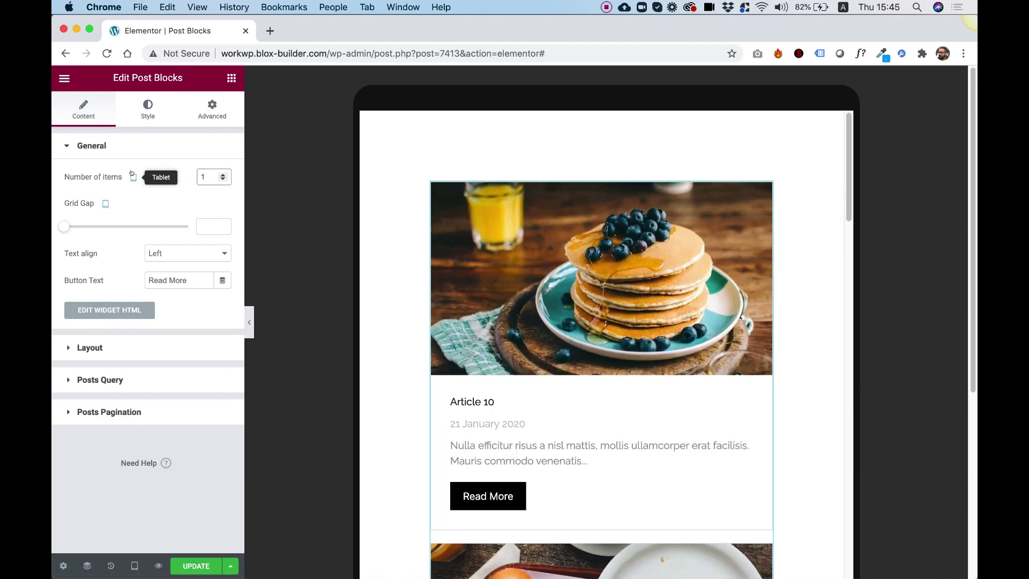
Return the desktop layout to 3 items per row
{"action": "left_click", "coordinate": [132, 163]}
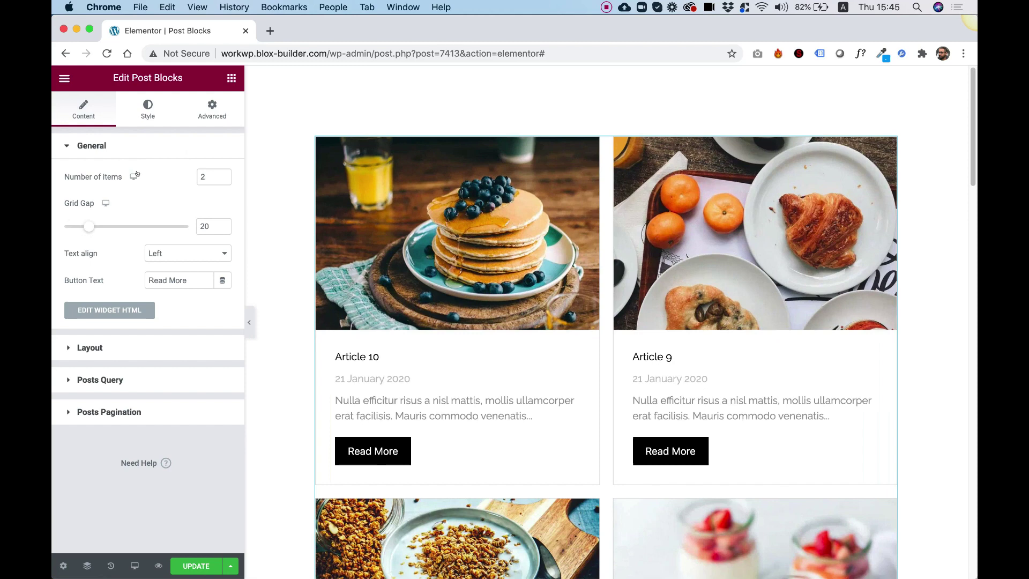
{"action": "double_click", "coordinate": [203, 176]}
{"action": "type", "text": "3"}
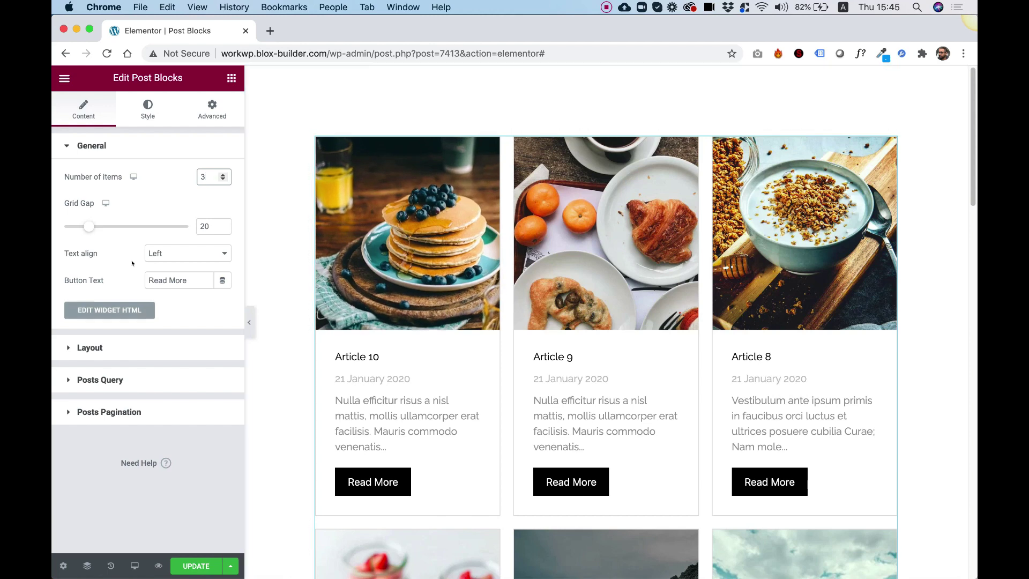
Set Grid Gap to 32 and centre-align the card text
{"action": "mouse_move", "coordinate": [89, 227]}
{"action": "left_mouse_down"}
{"action": "mouse_move", "coordinate": [129, 223]}
{"action": "mouse_move", "coordinate": [78, 225]}
{"action": "mouse_move", "coordinate": [102, 226]}
{"action": "left_mouse_up"}
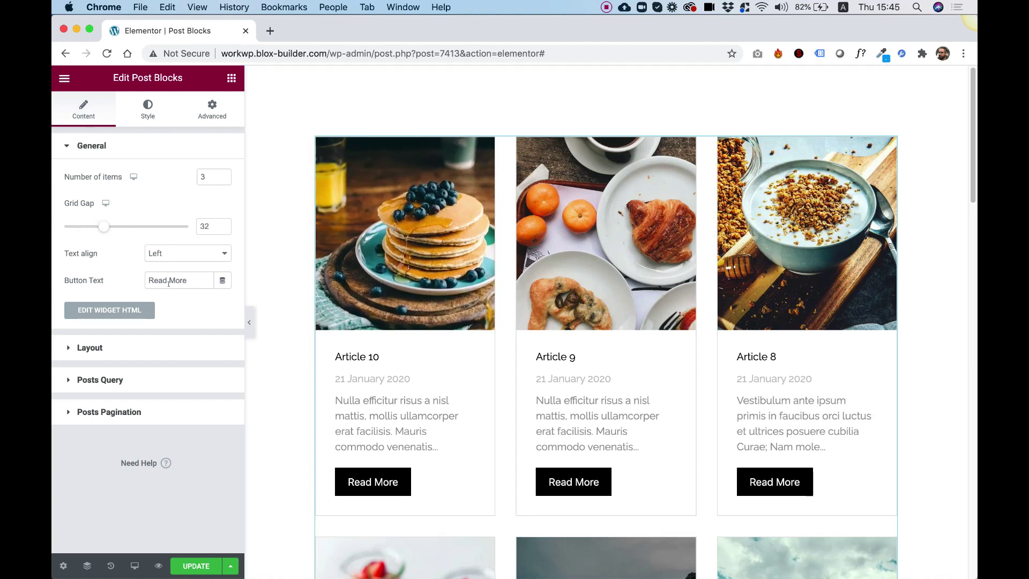
{"action": "left_click", "coordinate": [172, 252]}
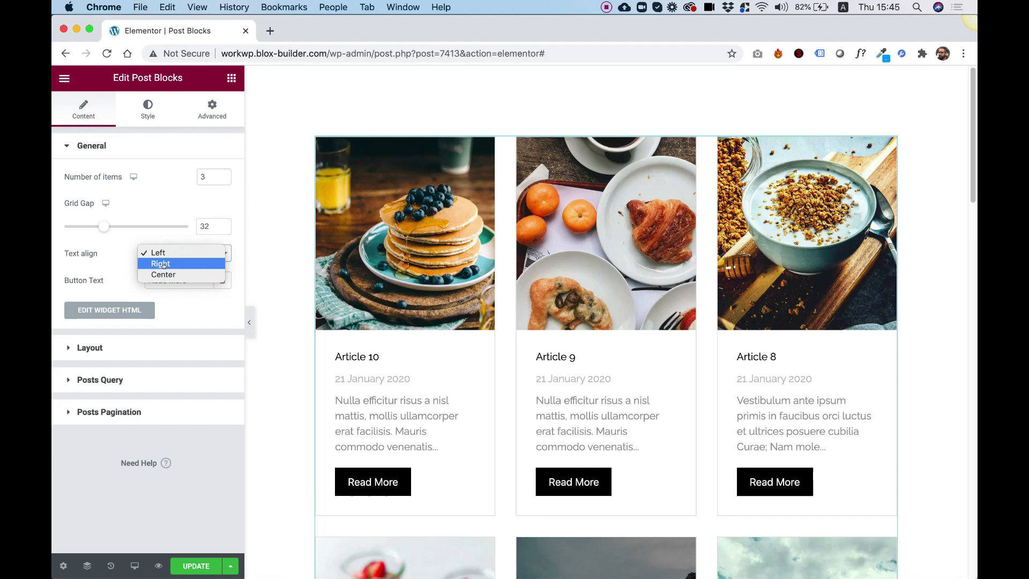
{"action": "left_click", "coordinate": [164, 275]}
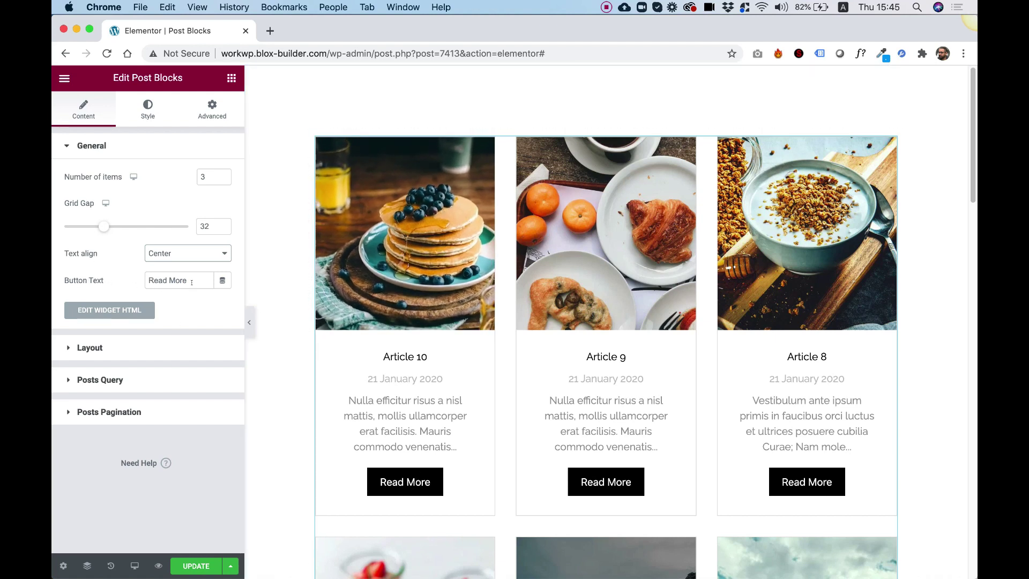
Change the Button Text from 'Read More' to 'View Project'
{"action": "double_click", "coordinate": [166, 280]}
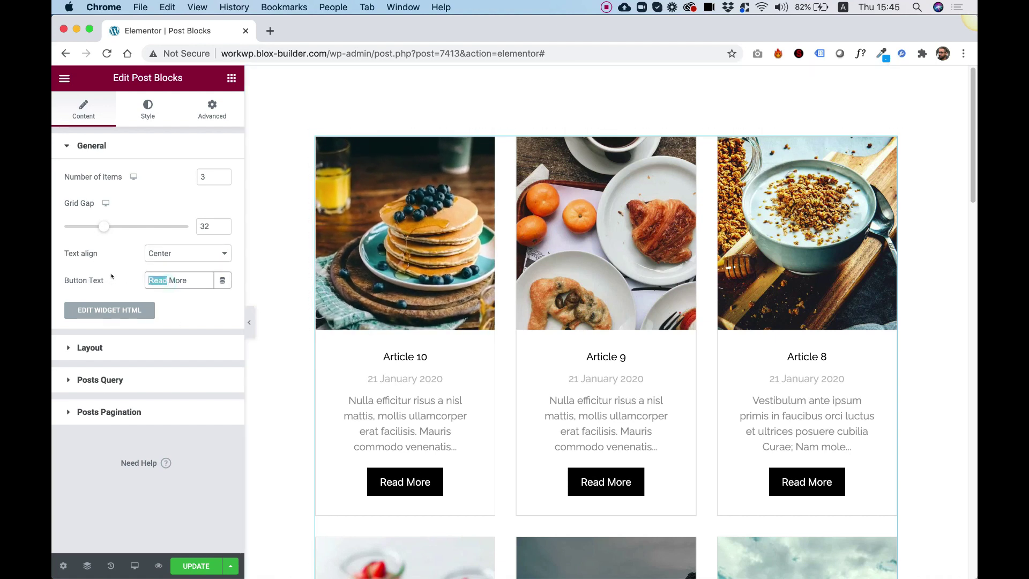
{"action": "type", "text": "Learn"}
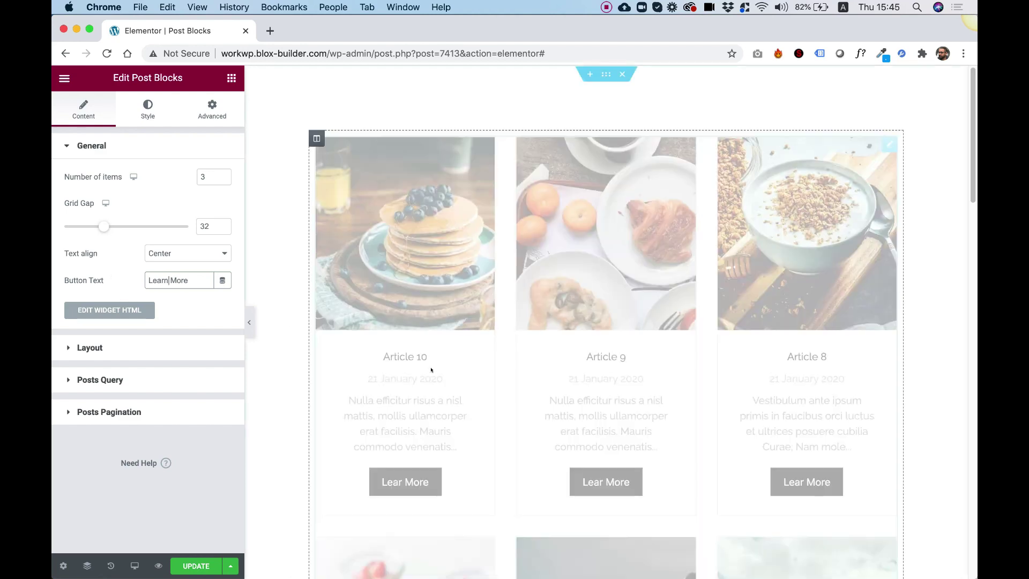
{"action": "left_click_drag", "start_coordinate": [191, 280], "coordinate": [92, 275]}
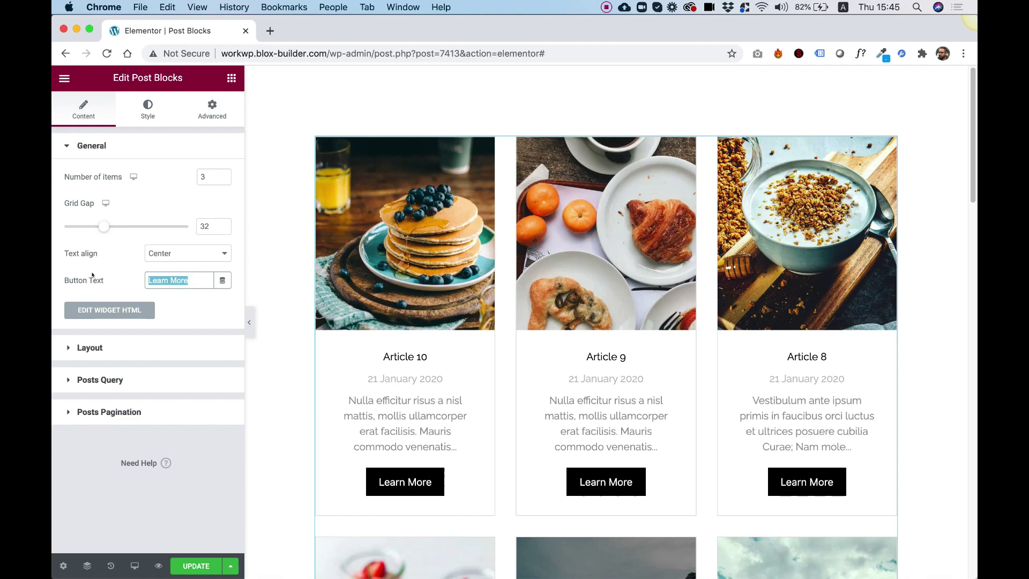
{"action": "type", "text": "View"}
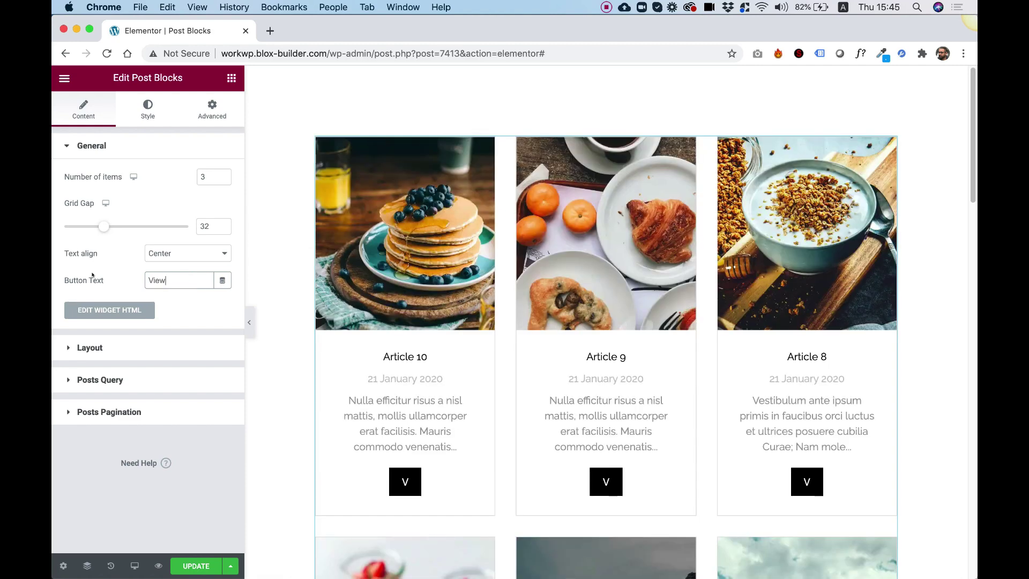
{"action": "type", "text": " Project"}
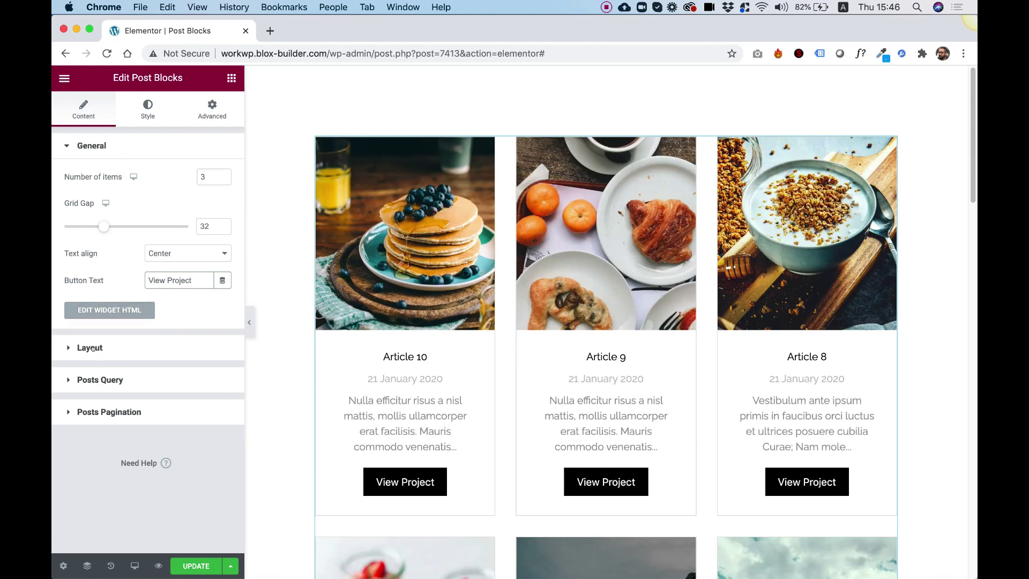
In Layout, turn off Show Date and Show Text, keeping image, title and button on
{"action": "left_click", "coordinate": [92, 349]}
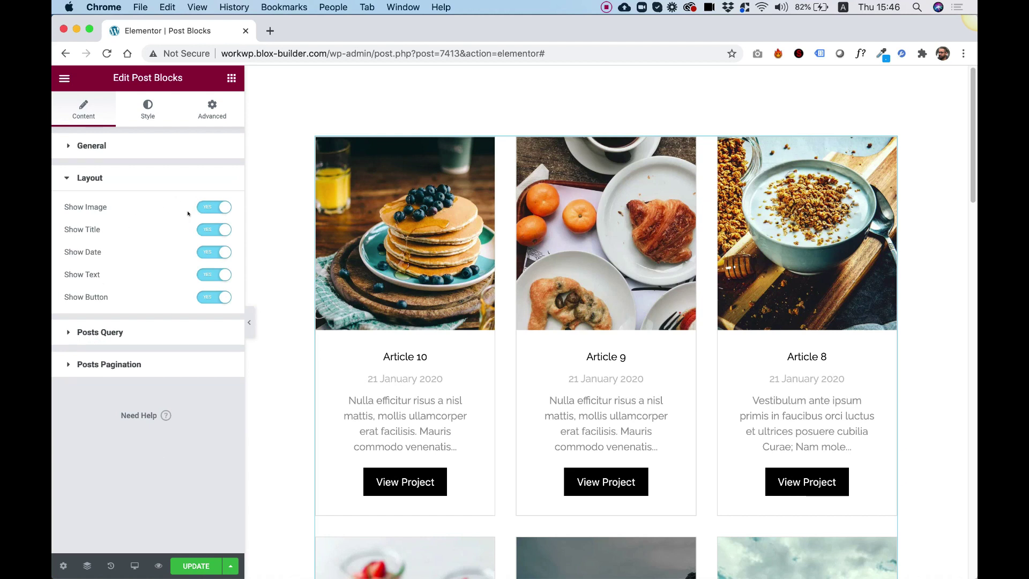
{"action": "left_click", "coordinate": [215, 208]}
{"action": "left_click", "coordinate": [213, 206]}
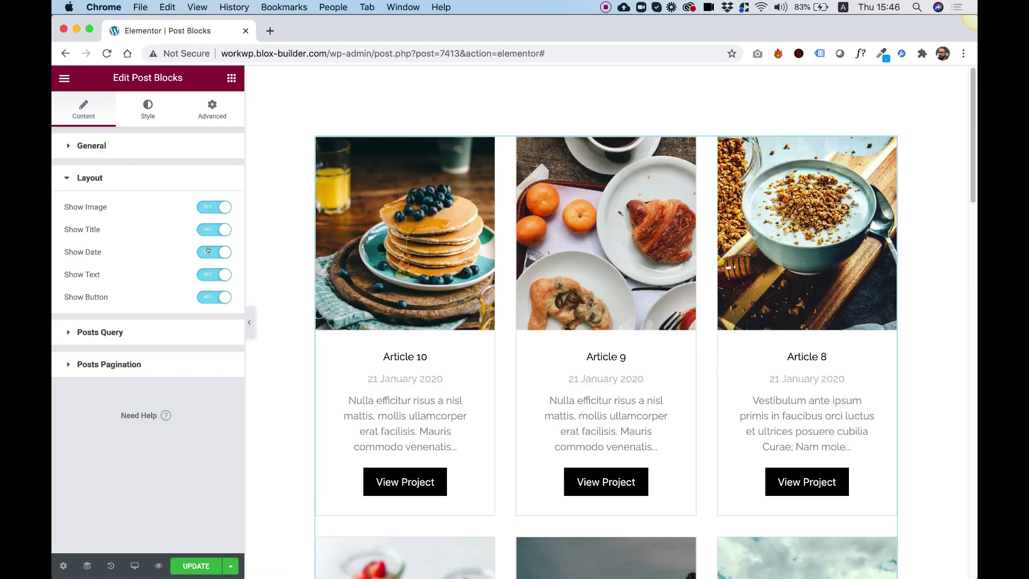
{"action": "left_click", "coordinate": [208, 250]}
{"action": "left_click", "coordinate": [209, 275]}
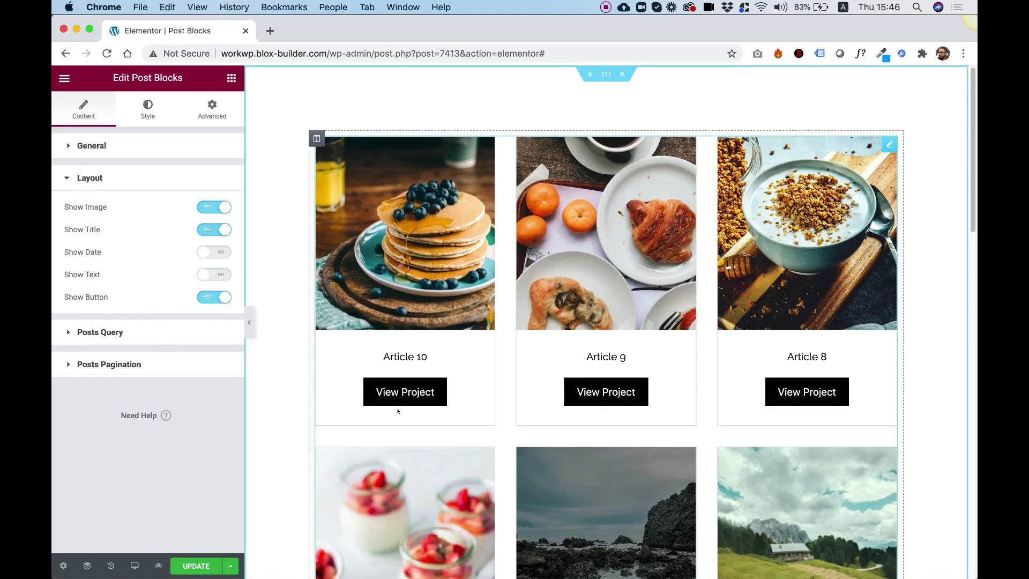
Preview Product as the Posts Query post type, then switch back to Post
{"action": "left_click", "coordinate": [104, 332]}
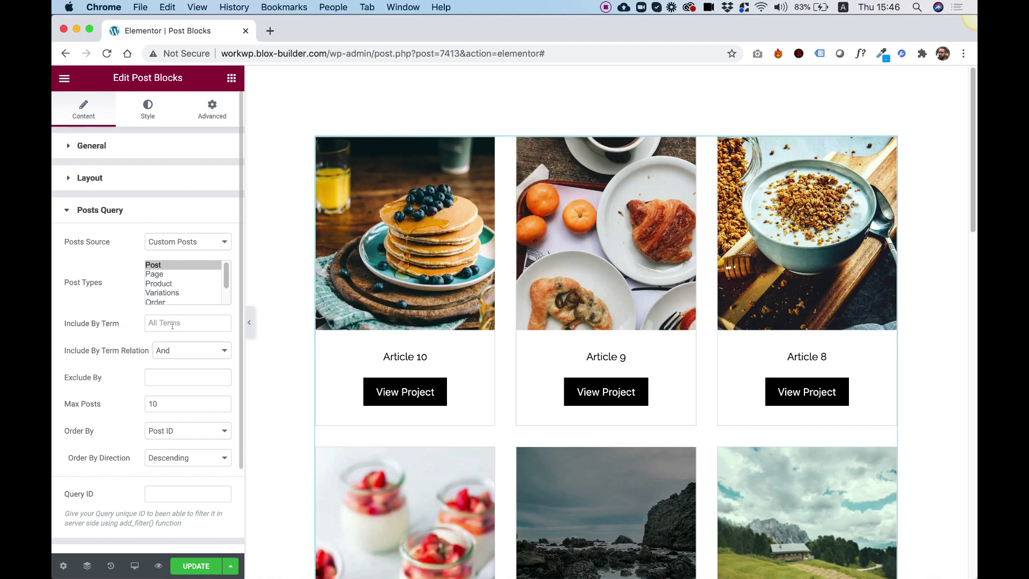
{"action": "left_click", "coordinate": [158, 284]}
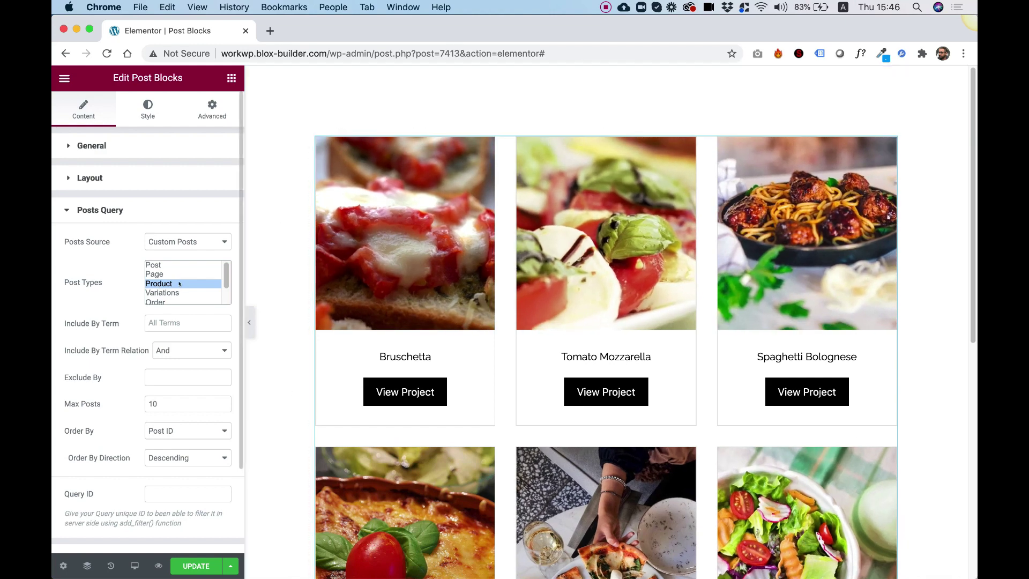
{"action": "left_click", "coordinate": [167, 265]}
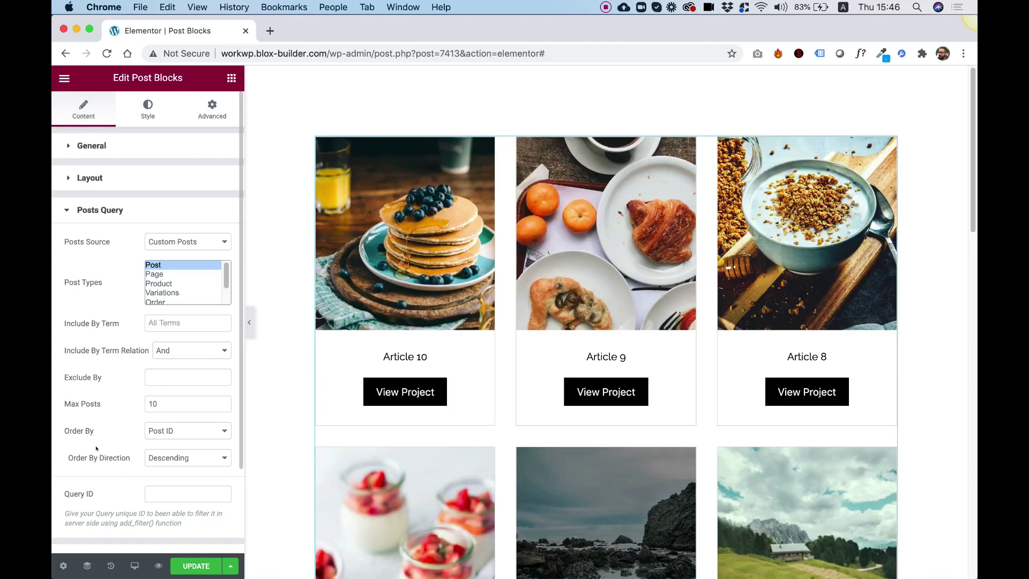
Keep the posts ordered by Post ID in descending direction
{"action": "left_click", "coordinate": [180, 432]}
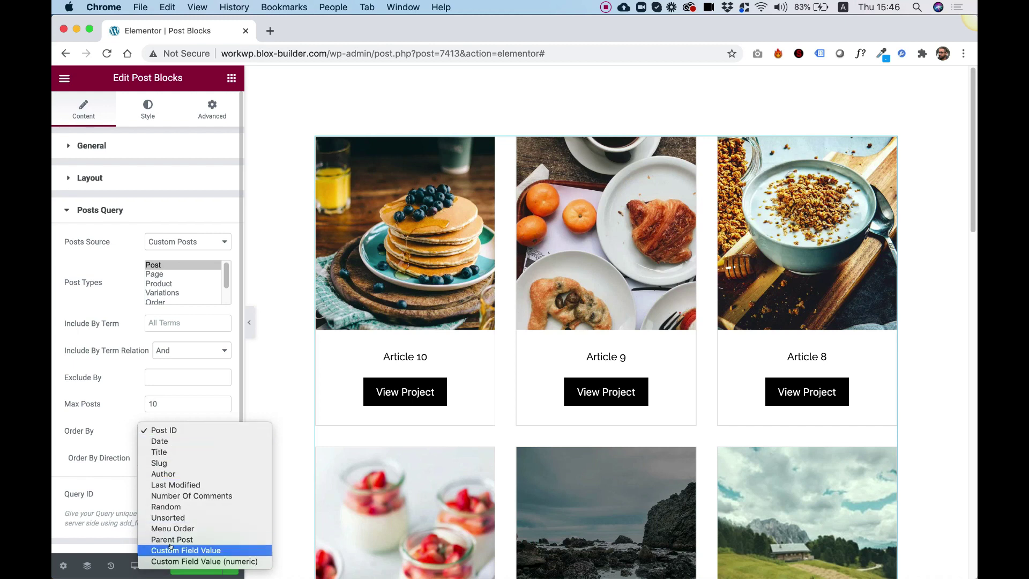
{"action": "left_click", "coordinate": [103, 414]}
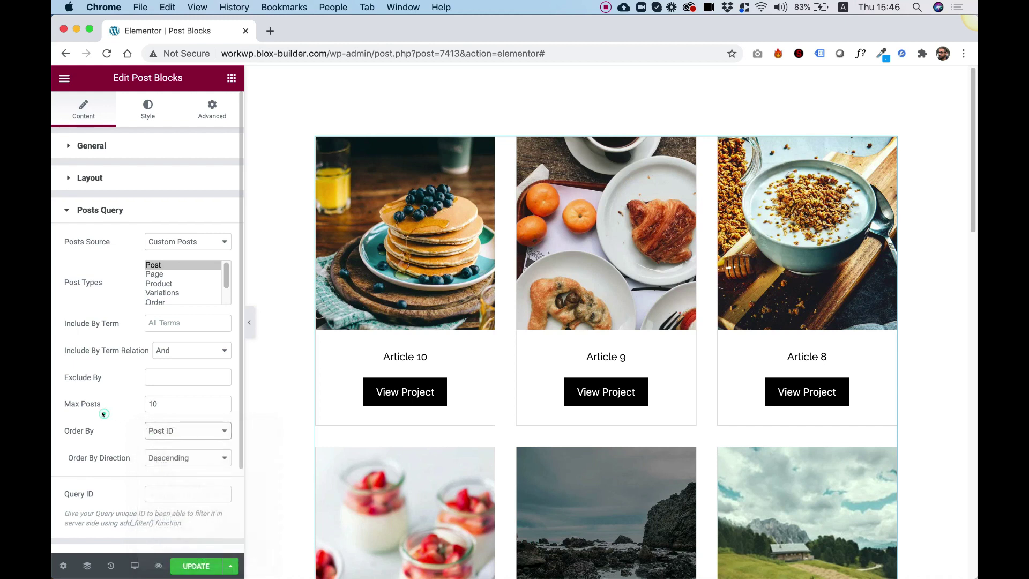
{"action": "left_click", "coordinate": [173, 459]}
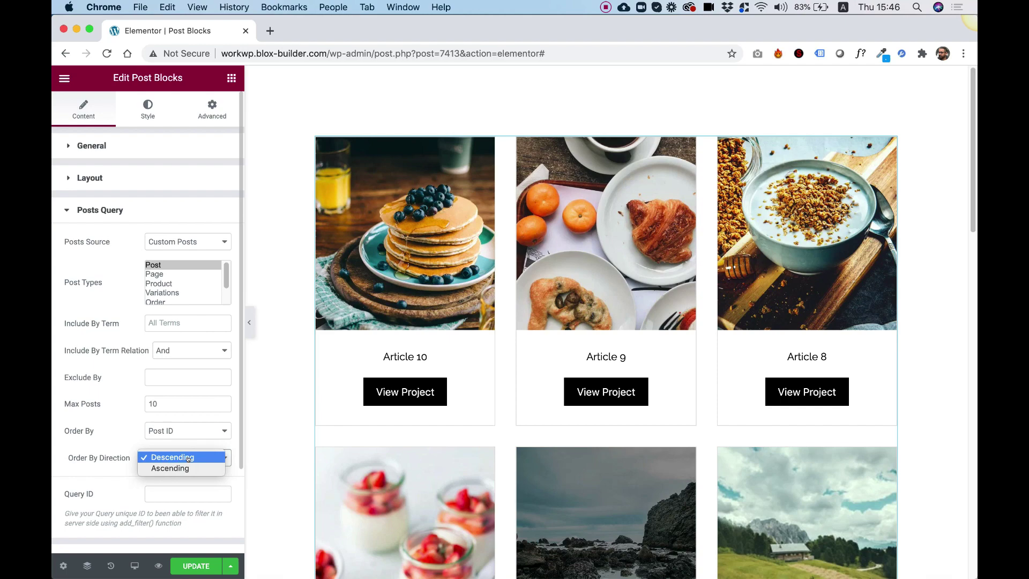
{"action": "left_click", "coordinate": [88, 415]}
{"action": "scroll", "coordinate": [654, 301], "scroll_direction": "down", "scroll_amount": 10}
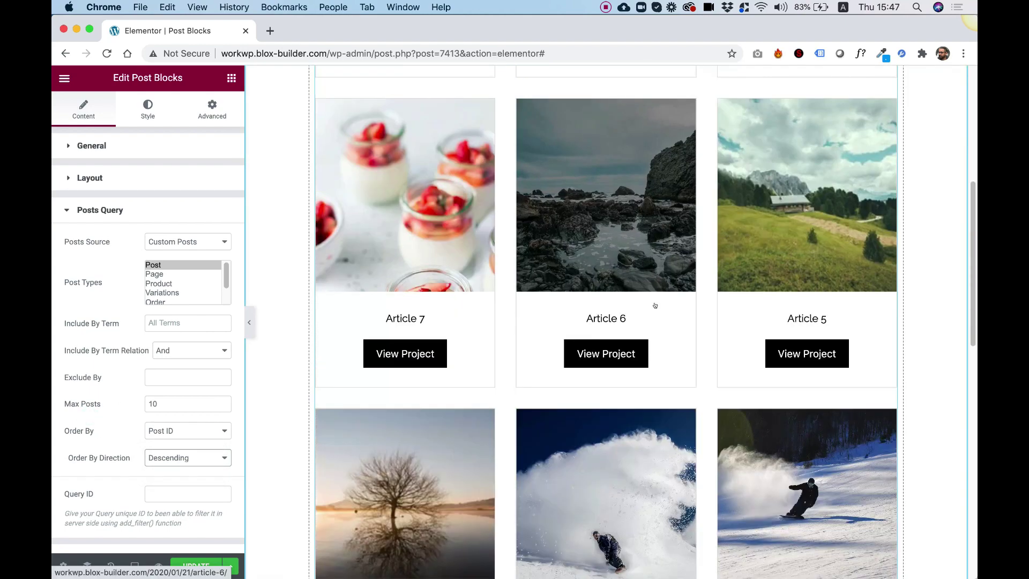
{"action": "scroll", "coordinate": [654, 300], "scroll_direction": "up", "scroll_amount": 10}
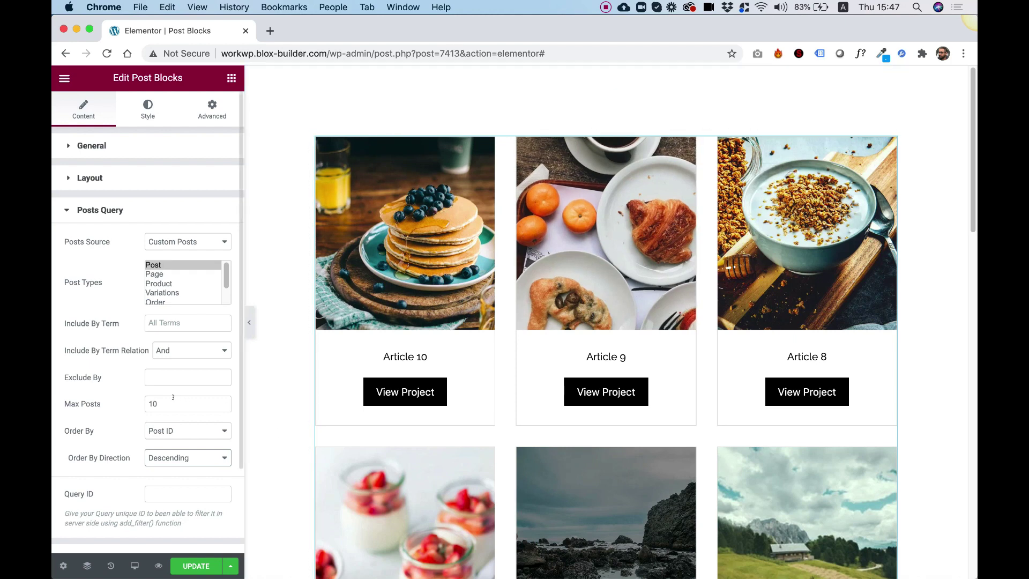
Change Max Posts from 10 to 6
{"action": "left_click_drag", "start_coordinate": [171, 403], "coordinate": [128, 403]}
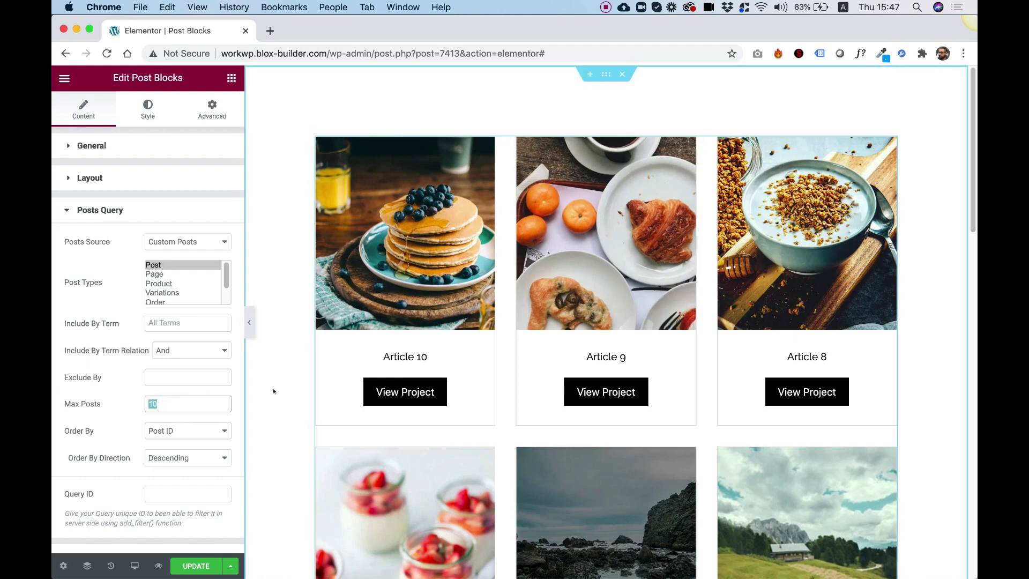
{"action": "type", "text": "6"}
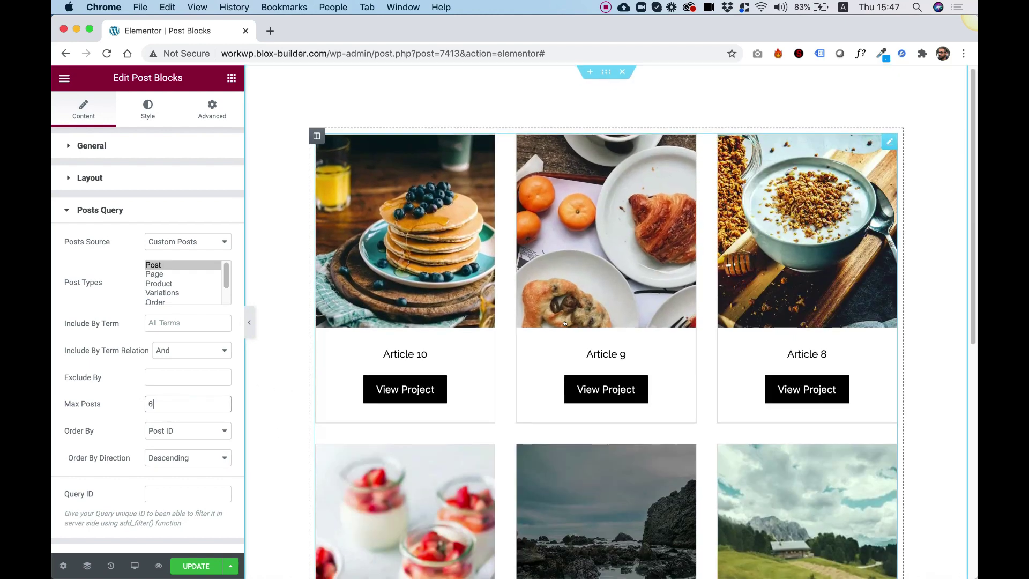
{"action": "scroll", "coordinate": [569, 326], "scroll_direction": "down", "scroll_amount": 4}
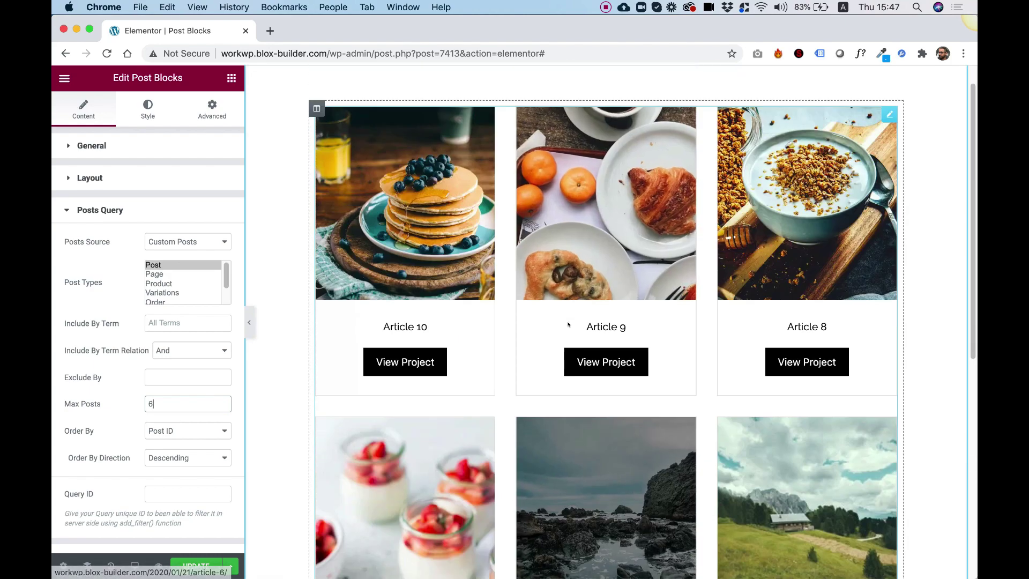
{"action": "scroll", "coordinate": [567, 324], "scroll_direction": "down", "scroll_amount": 4}
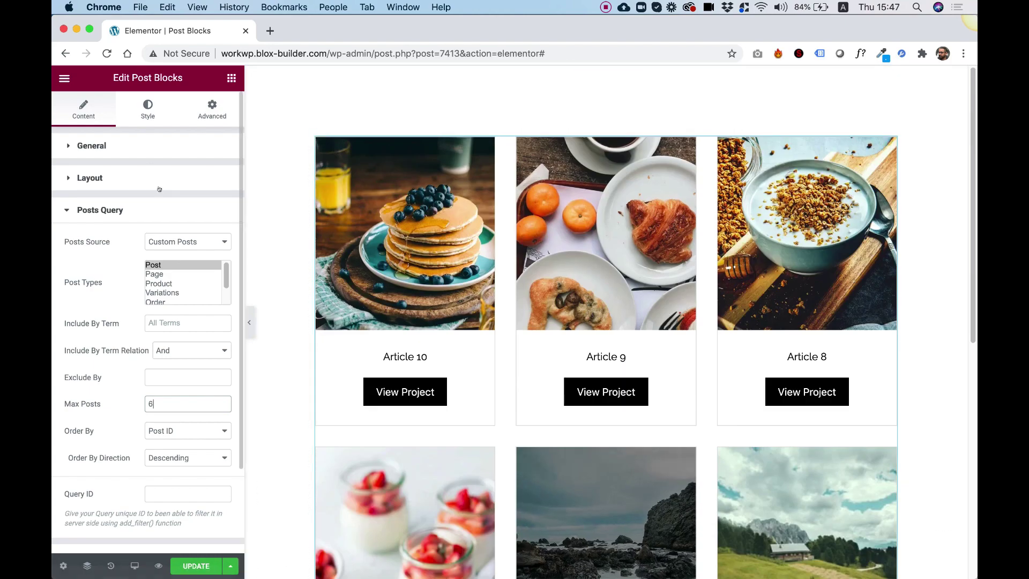
Give the cards a Box Radius of 25 and Solid borders of width 4
{"action": "left_click", "coordinate": [146, 115]}
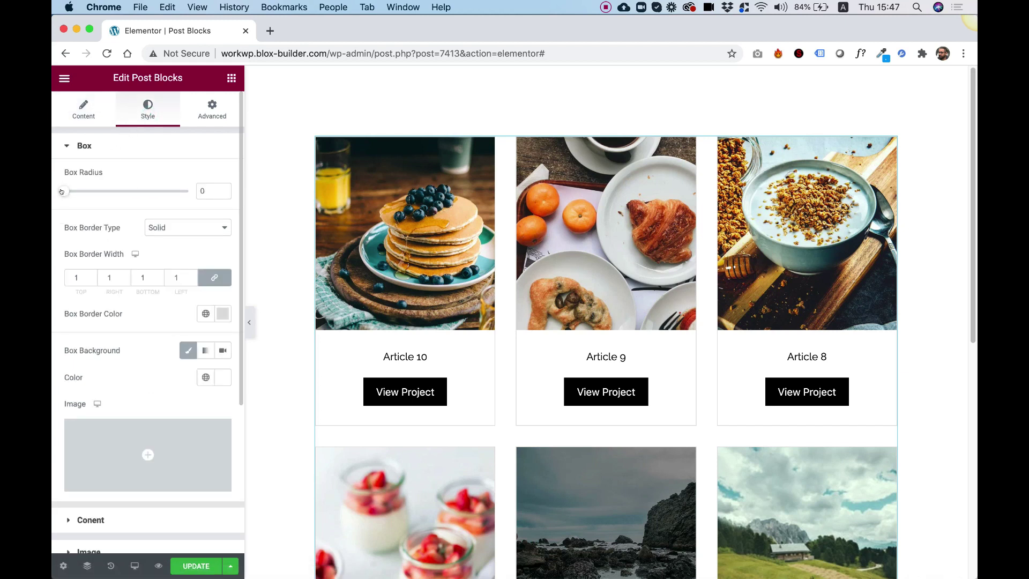
{"action": "left_click_drag", "start_coordinate": [62, 192], "coordinate": [95, 191]}
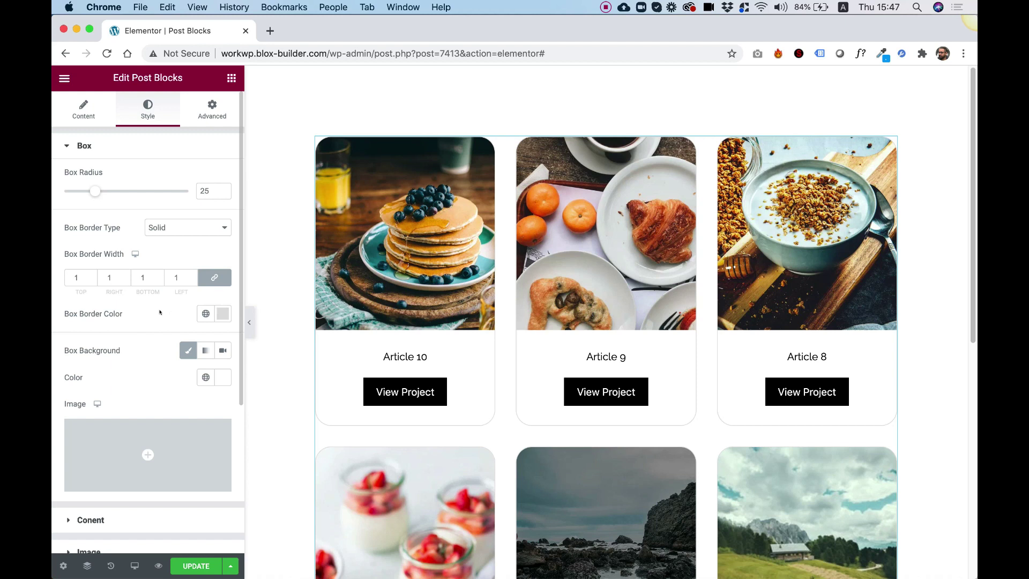
{"action": "left_click", "coordinate": [77, 277]}
{"action": "key", "text": "Up"}
{"action": "key", "text": "Up"}
{"action": "key", "text": "Up"}
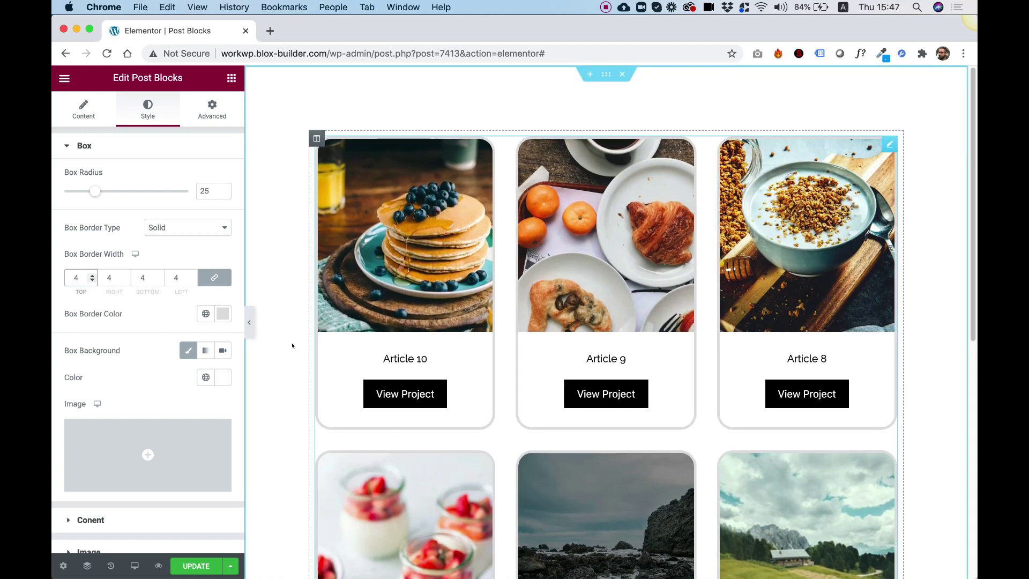
{"action": "left_click", "coordinate": [156, 227]}
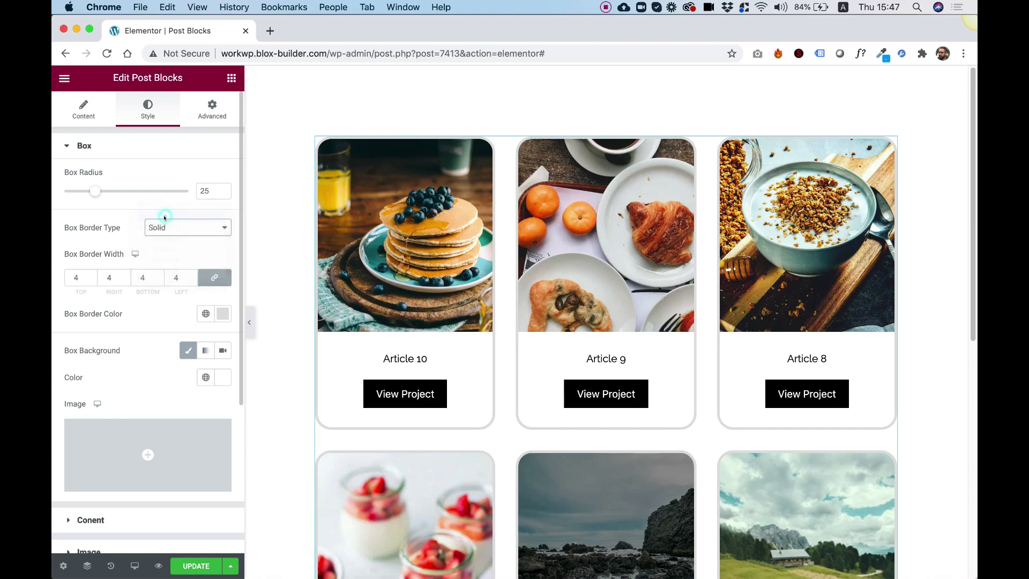
{"action": "left_click", "coordinate": [164, 217]}
{"action": "left_click", "coordinate": [163, 225]}
{"action": "left_click", "coordinate": [161, 238]}
Set the card background colour to white
{"action": "scroll", "coordinate": [133, 329], "scroll_direction": "down", "scroll_amount": 3}
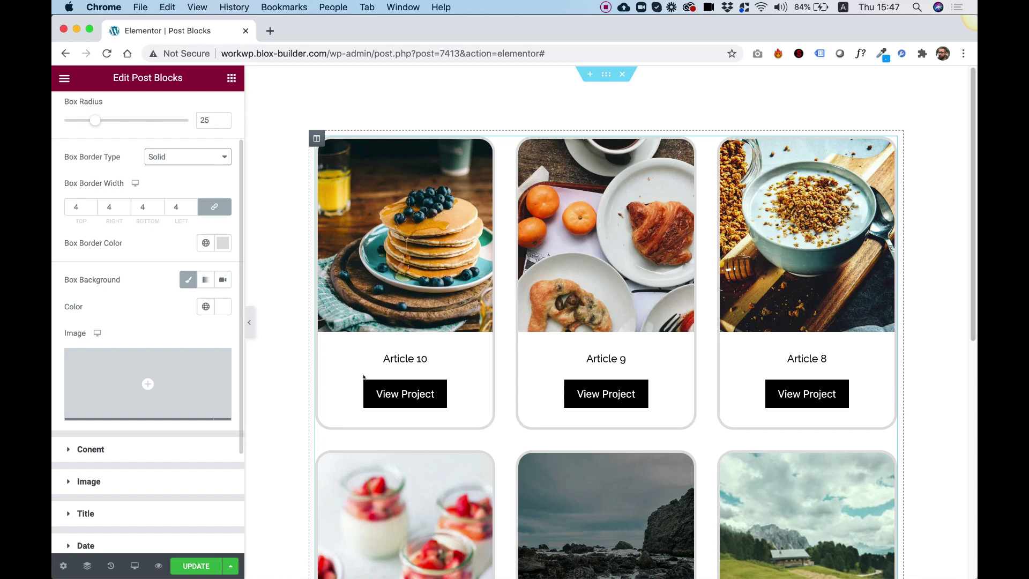
{"action": "left_click", "coordinate": [223, 306]}
{"action": "left_click", "coordinate": [201, 360]}
{"action": "left_click_drag", "start_coordinate": [198, 357], "coordinate": [74, 354]}
{"action": "left_click", "coordinate": [147, 297]}
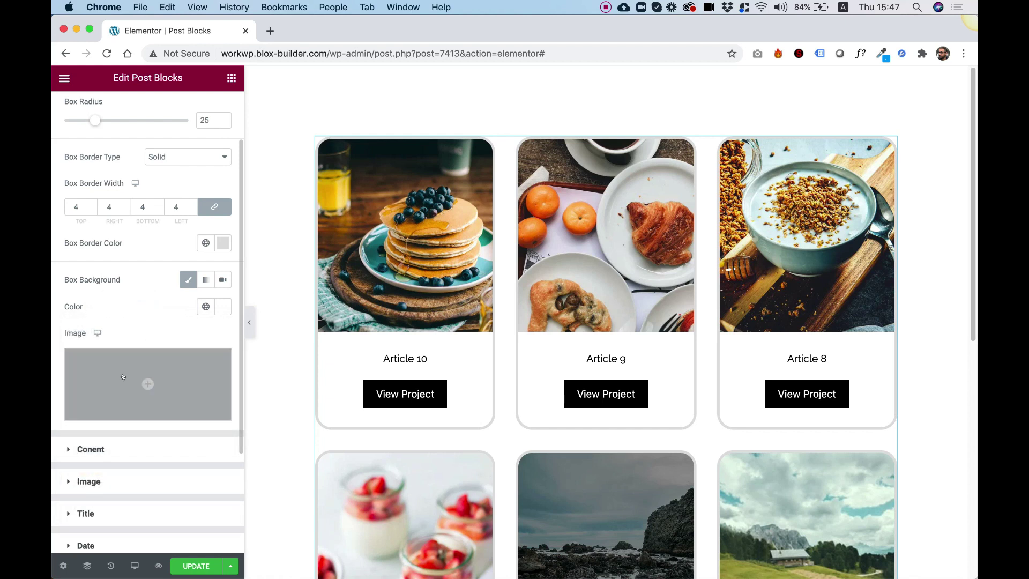
{"action": "left_click", "coordinate": [90, 450]}
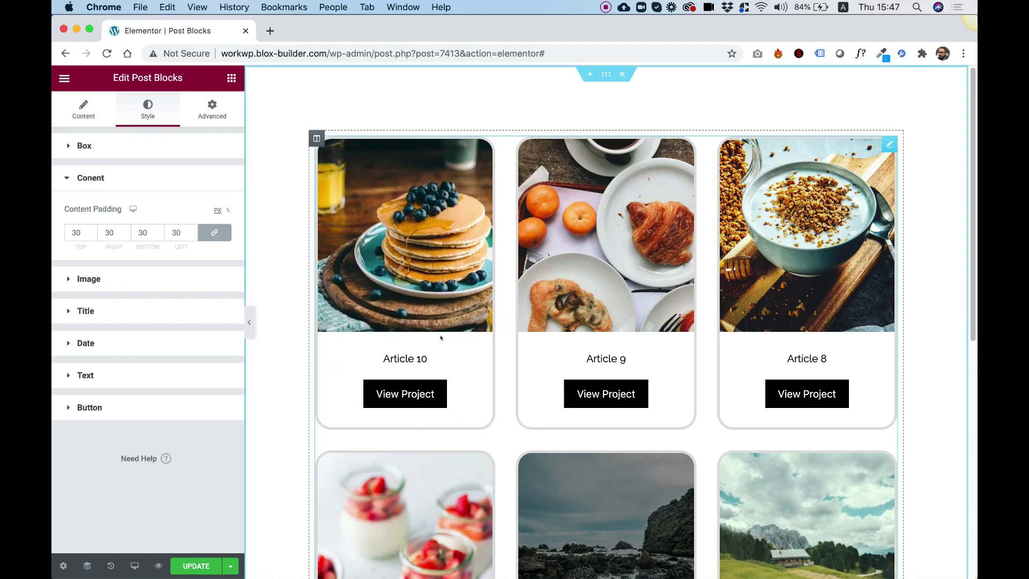
Unlink Content Padding and set it to 30 on top, 0 on the other sides
{"action": "left_click", "coordinate": [110, 232]}
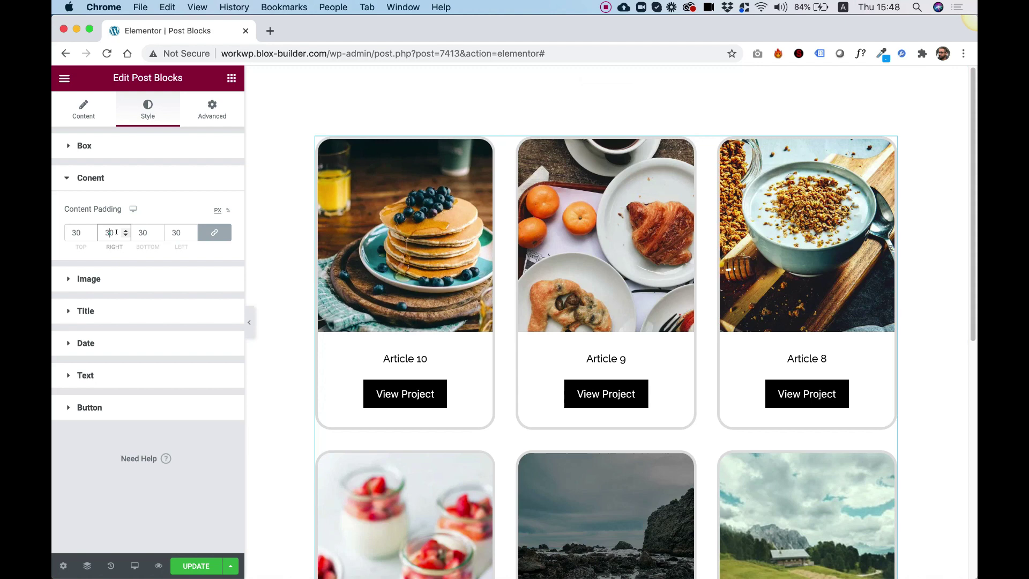
{"action": "key", "text": "BackSpace"}
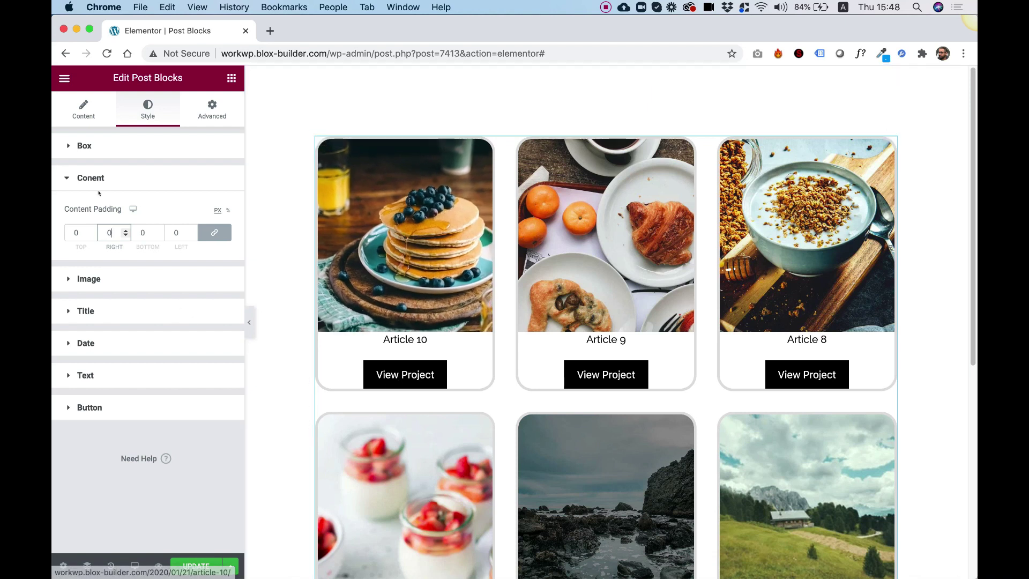
{"action": "double_click", "coordinate": [82, 231]}
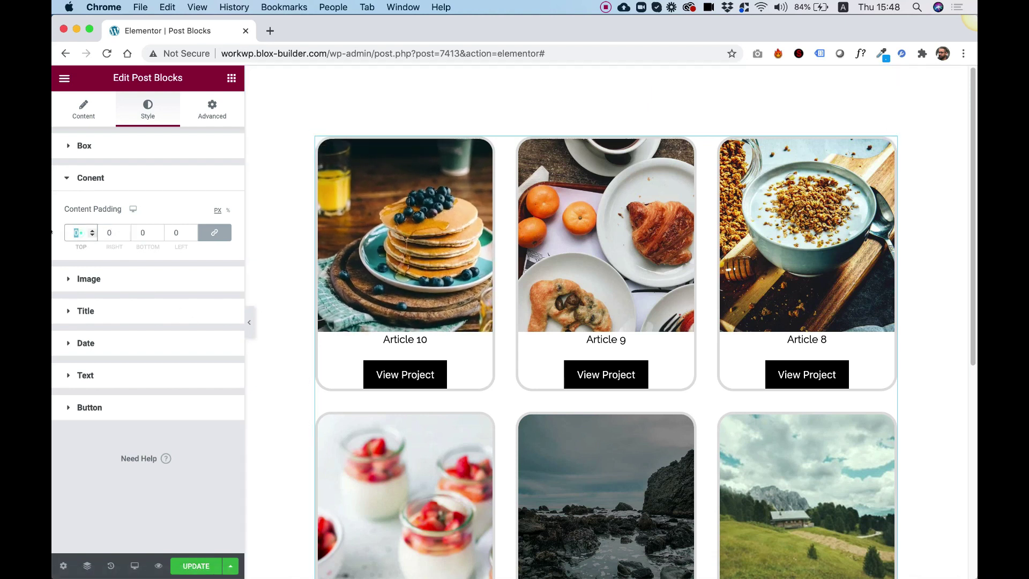
{"action": "left_click", "coordinate": [213, 232]}
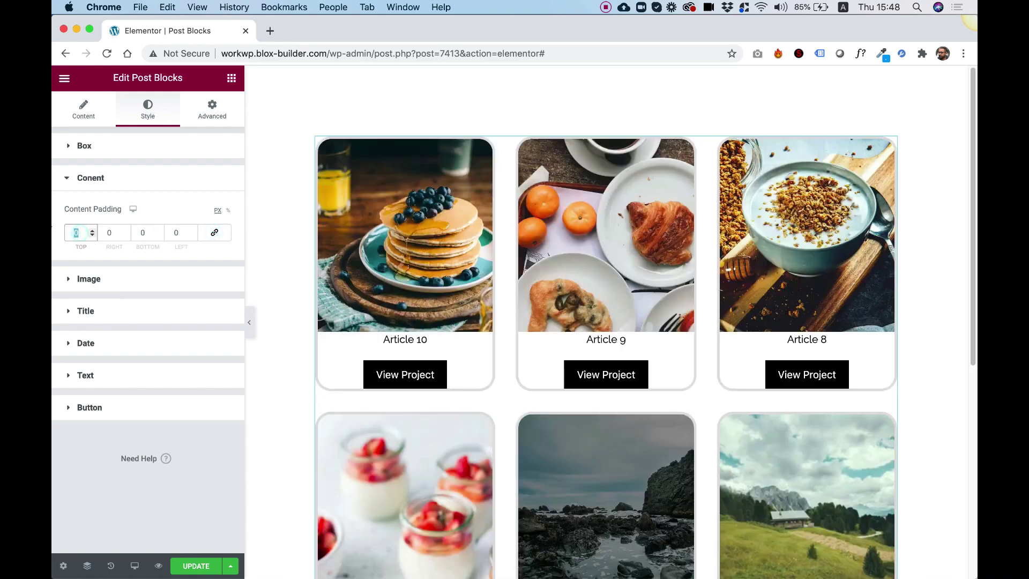
{"action": "type", "text": "30"}
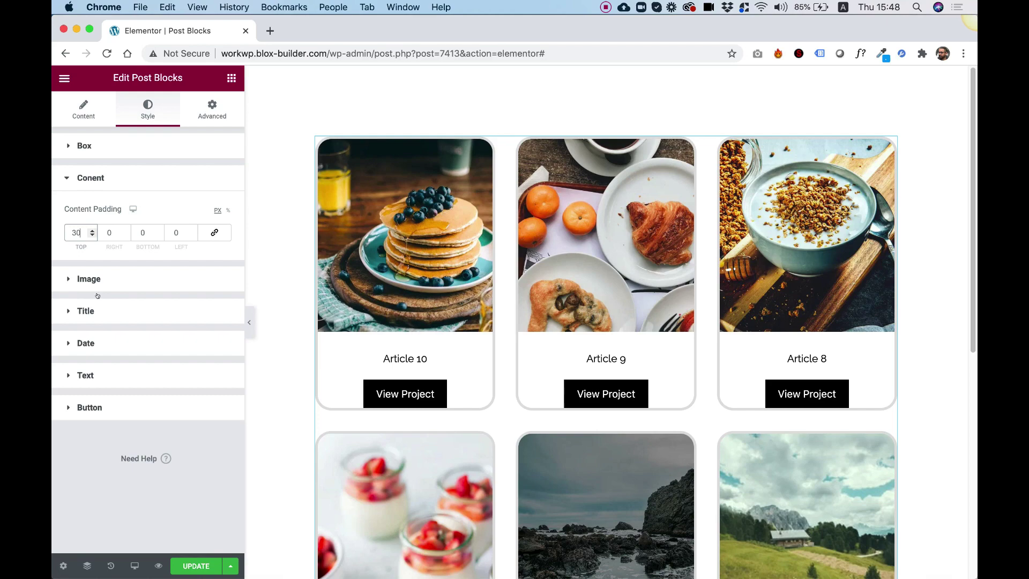
Reduce the card Image Height to 202, keeping the Cover fit
{"action": "left_click", "coordinate": [89, 277]}
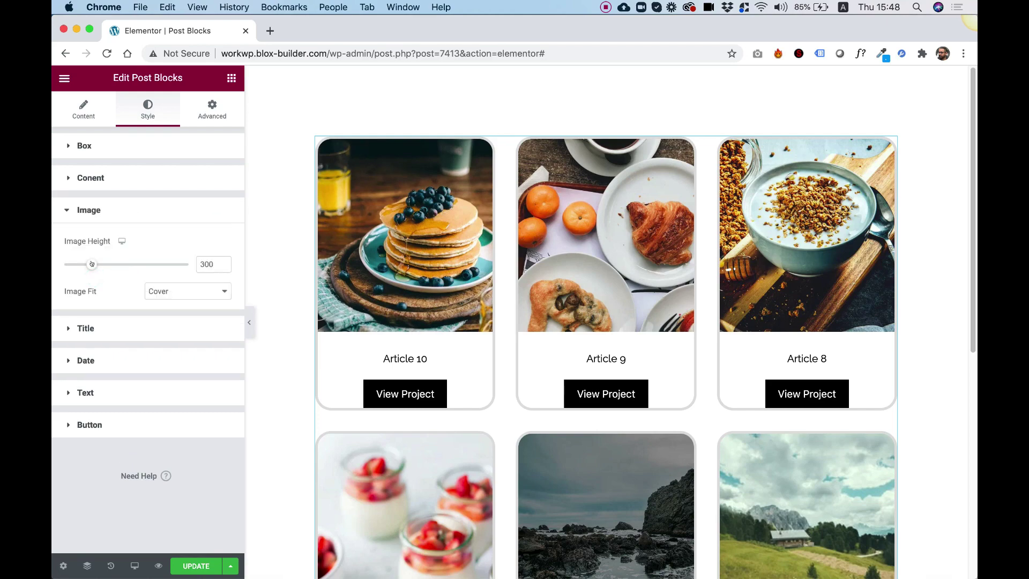
{"action": "mouse_move", "coordinate": [92, 263]}
{"action": "left_mouse_down"}
{"action": "mouse_move", "coordinate": [104, 264]}
{"action": "mouse_move", "coordinate": [77, 264]}
{"action": "left_mouse_up"}
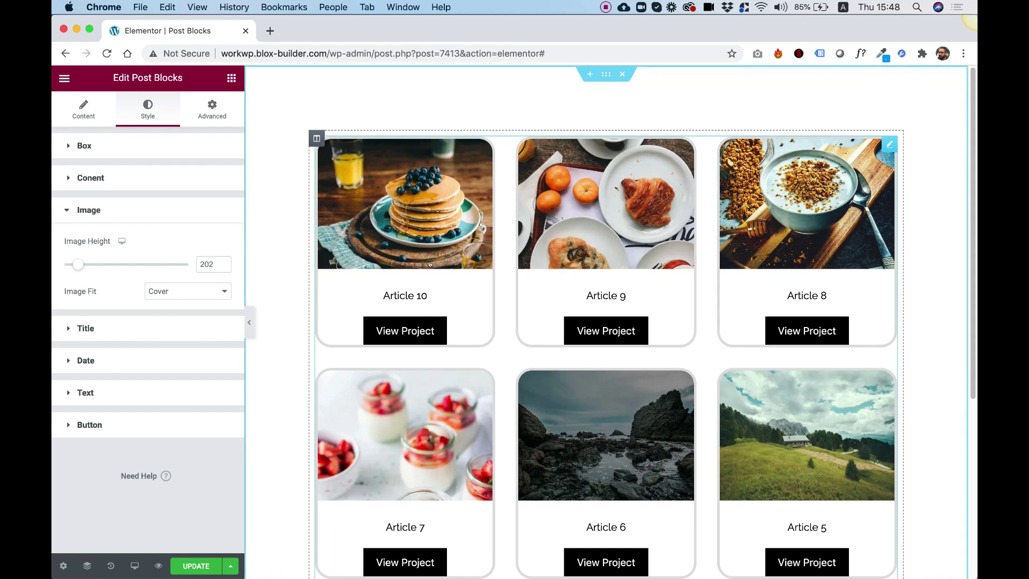
{"action": "left_click", "coordinate": [150, 298]}
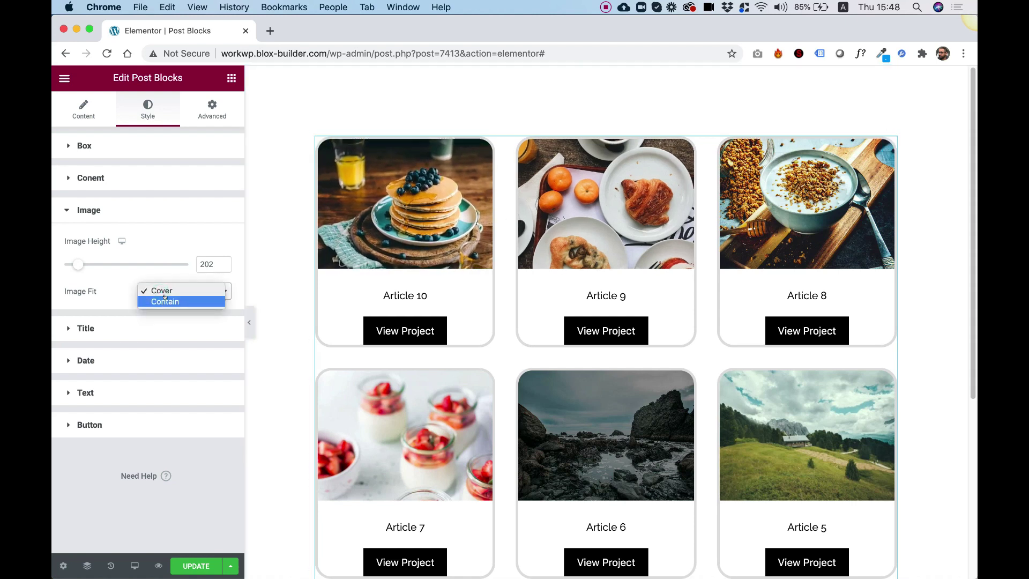
{"action": "left_click", "coordinate": [108, 281]}
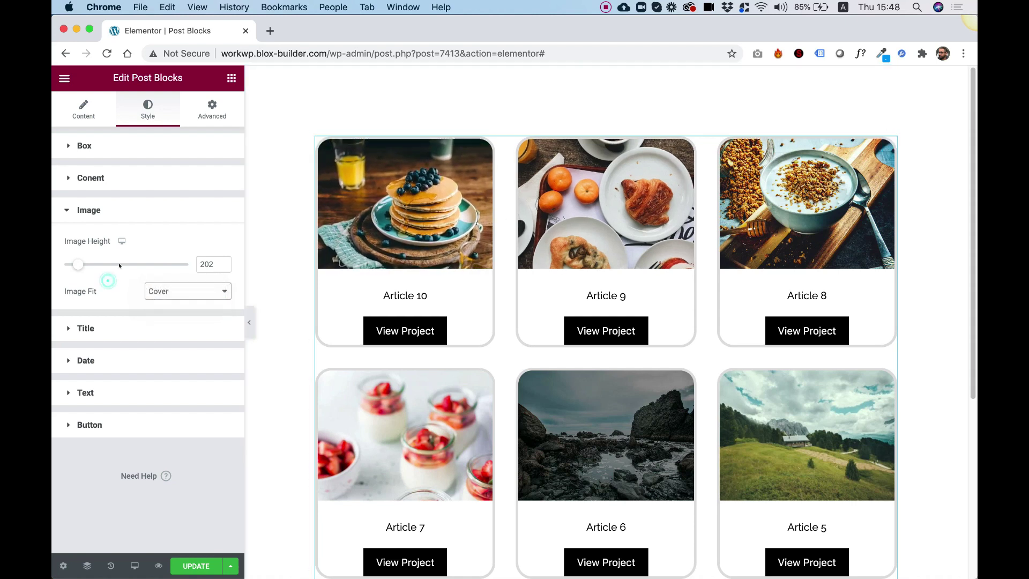
Set the Title hover colour to red (#FF0000)
{"action": "left_click", "coordinate": [93, 329]}
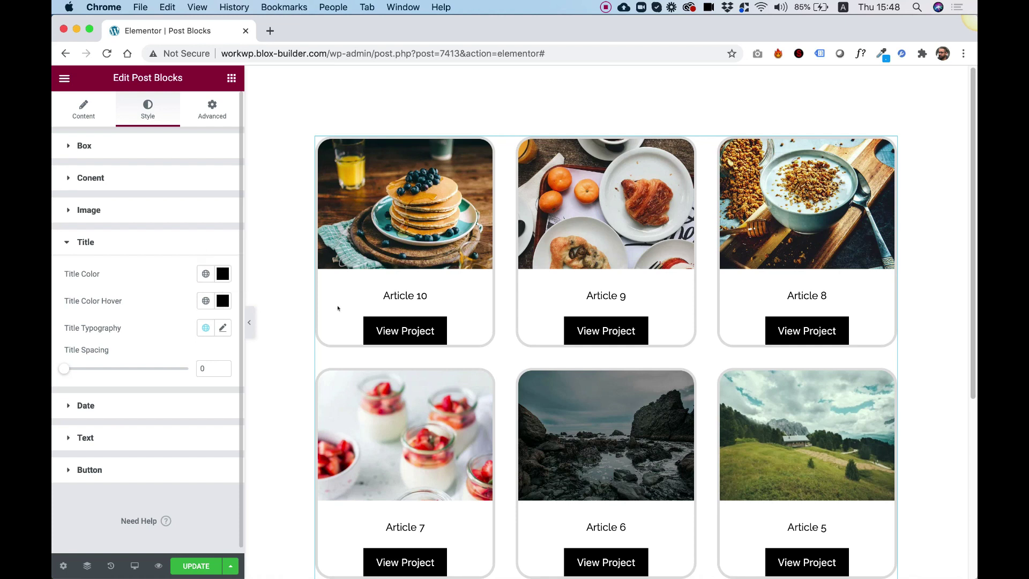
{"action": "left_click", "coordinate": [223, 300]}
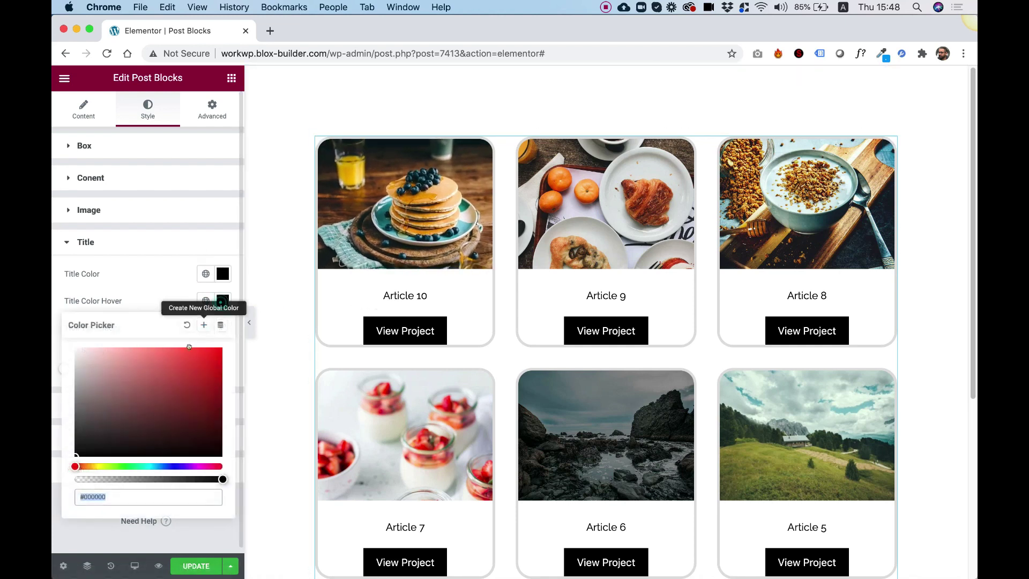
{"action": "type", "text": "#FF0000"}
{"action": "left_click", "coordinate": [138, 294]}
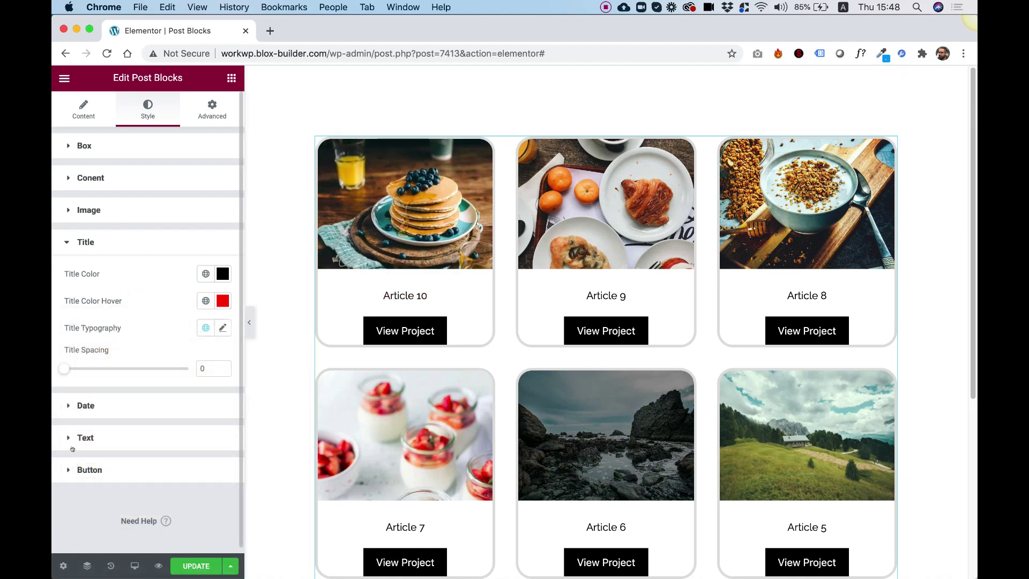
Set the Button Style of the View Project buttons to Full Width
{"action": "left_click", "coordinate": [89, 469]}
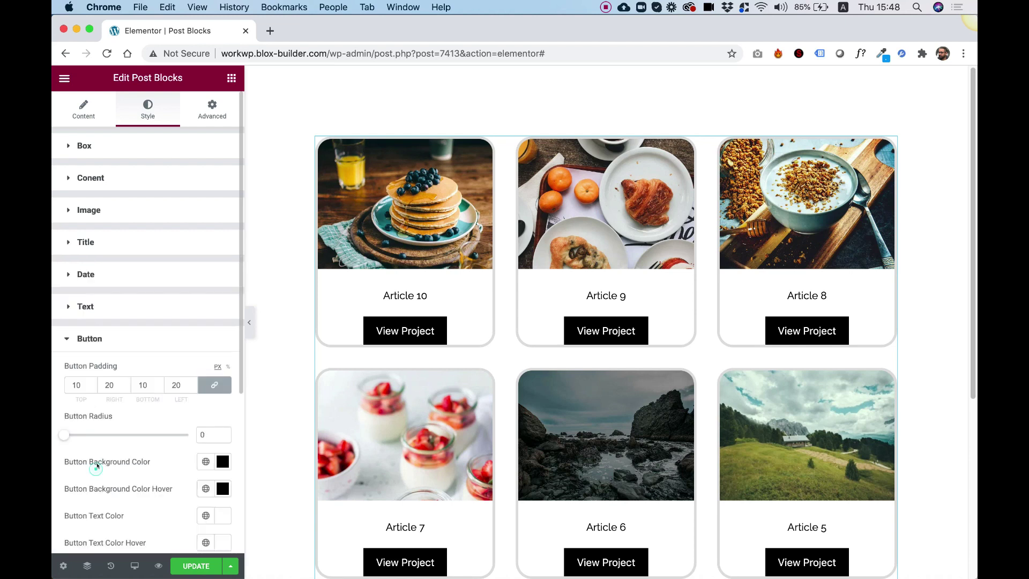
{"action": "scroll", "coordinate": [109, 397], "scroll_direction": "down", "scroll_amount": 10}
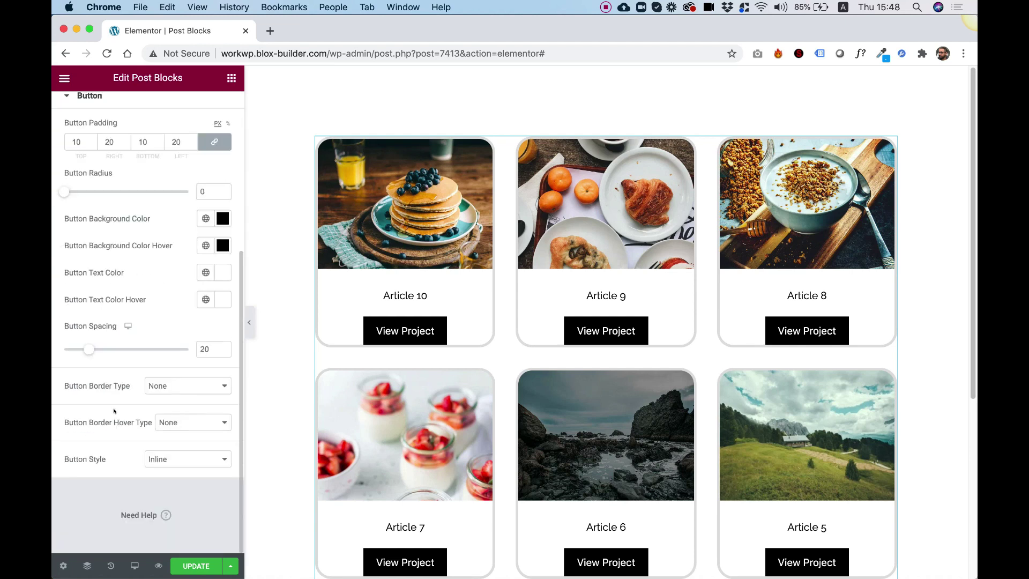
{"action": "scroll", "coordinate": [113, 411], "scroll_direction": "up", "scroll_amount": 2}
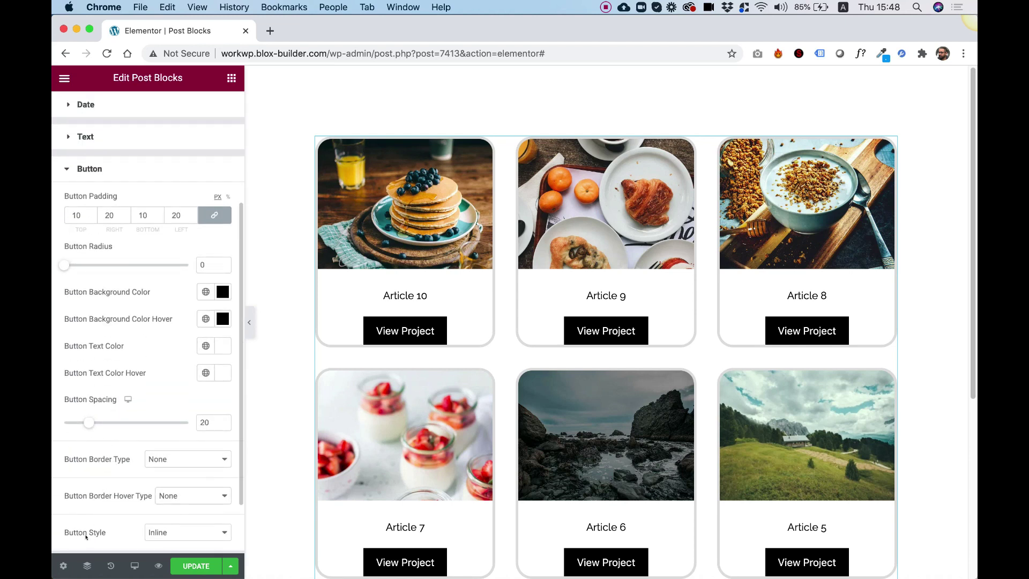
{"action": "left_click", "coordinate": [163, 537]}
{"action": "left_click", "coordinate": [161, 542]}
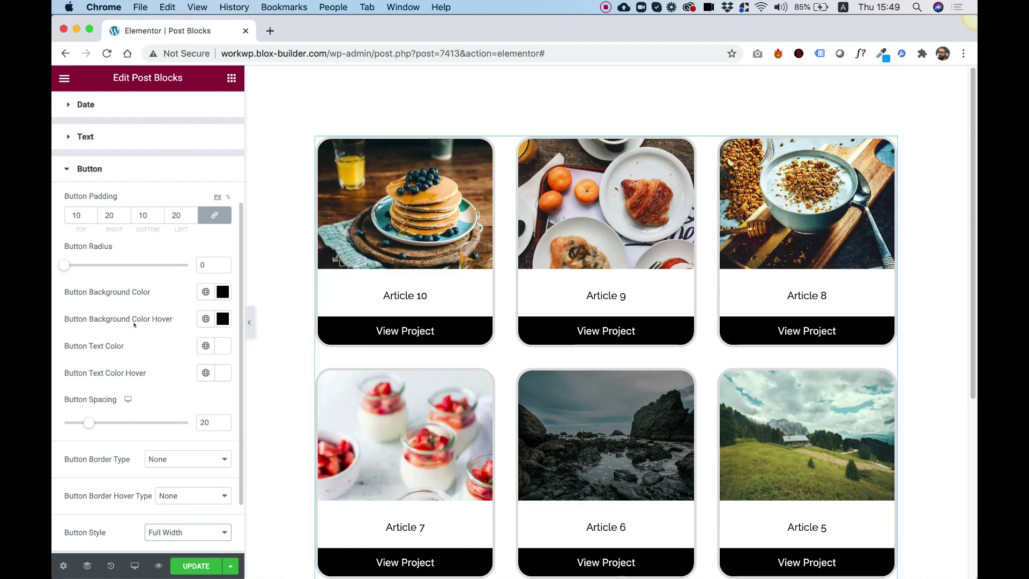
Unlink the Button Padding and set its top and bottom values to 20
{"action": "left_click", "coordinate": [214, 216]}
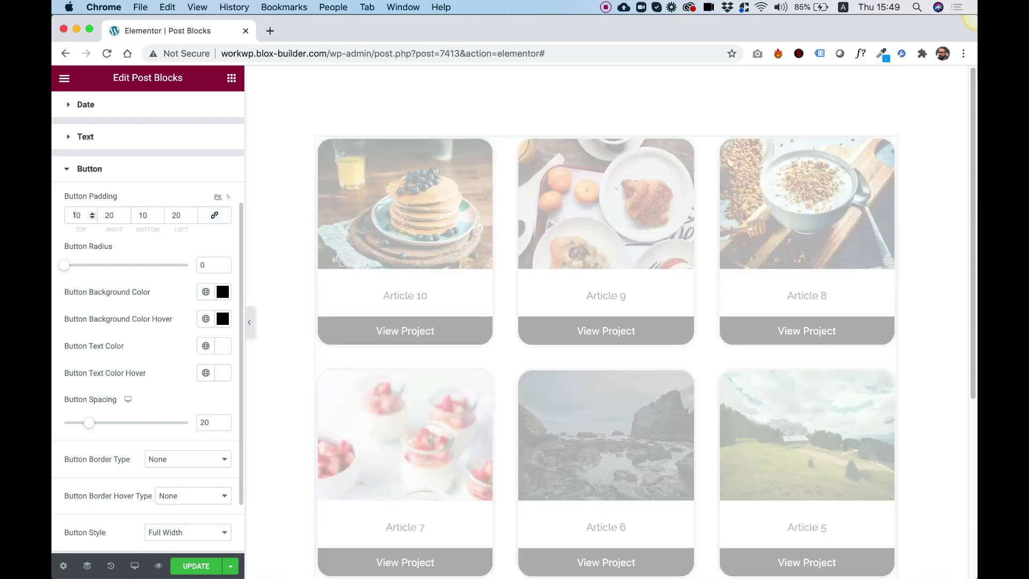
{"action": "double_click", "coordinate": [76, 215]}
{"action": "type", "text": "20"}
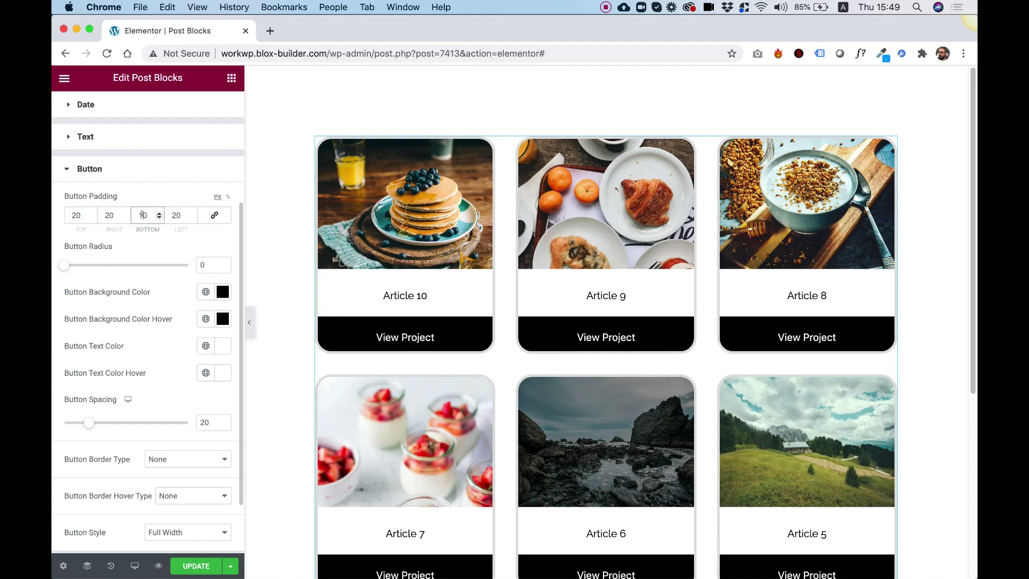
{"action": "double_click", "coordinate": [140, 215]}
{"action": "type", "text": "20"}
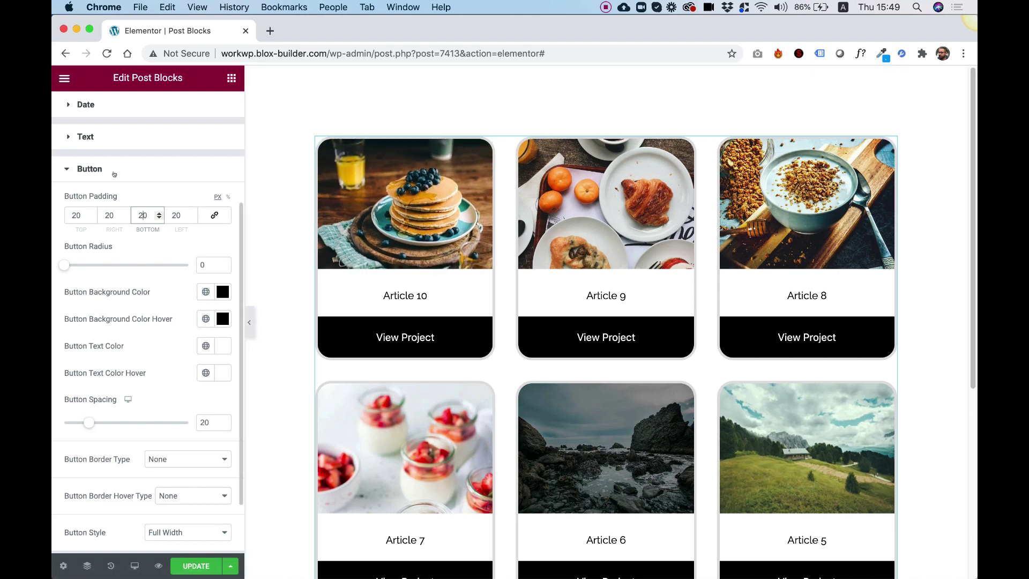
{"action": "scroll", "coordinate": [93, 157], "scroll_direction": "up", "scroll_amount": 3}
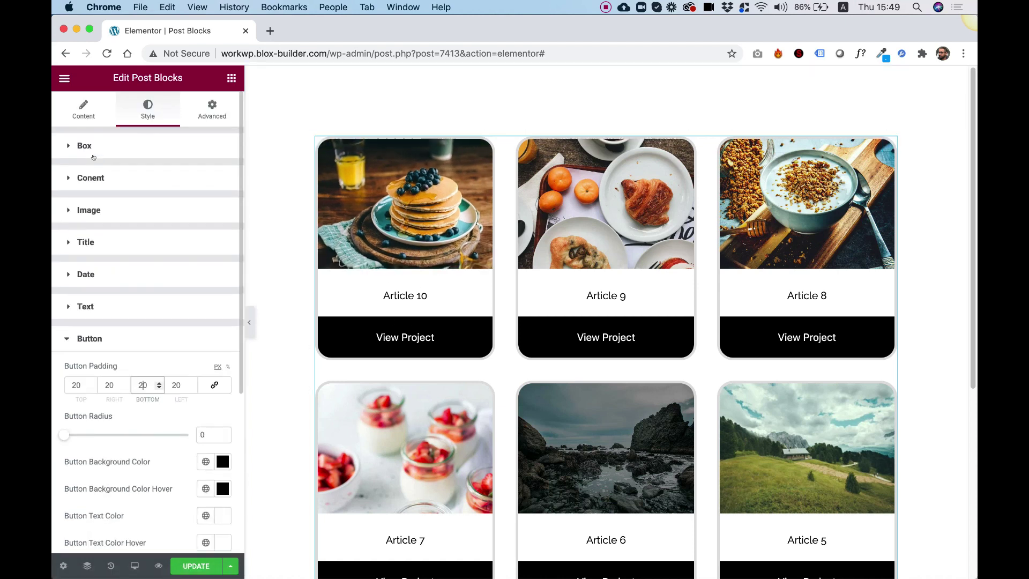
Turn off Show Title under the Content tab's Layout settings
{"action": "left_click", "coordinate": [81, 110]}
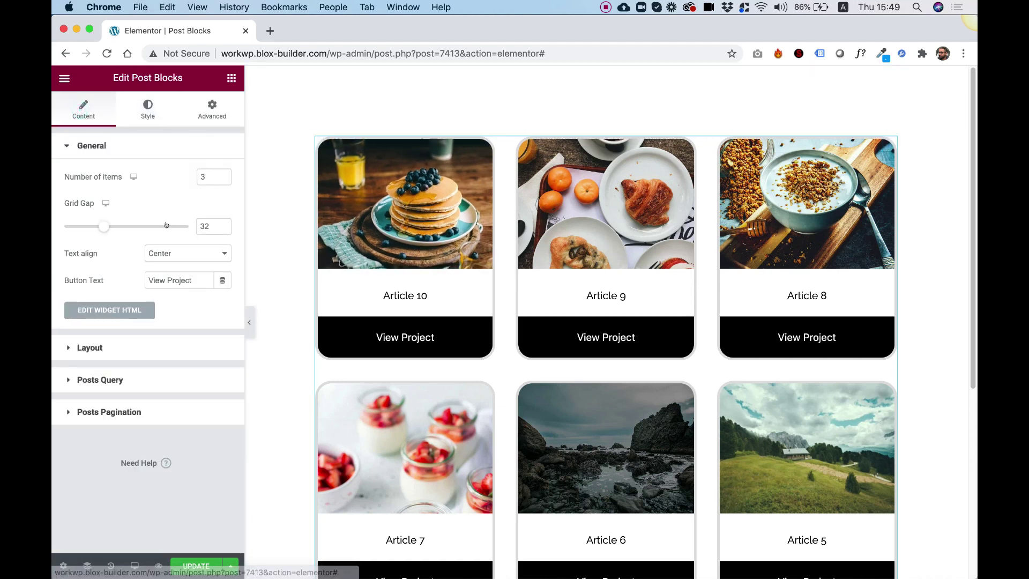
{"action": "left_click", "coordinate": [104, 347]}
{"action": "left_click", "coordinate": [210, 229]}
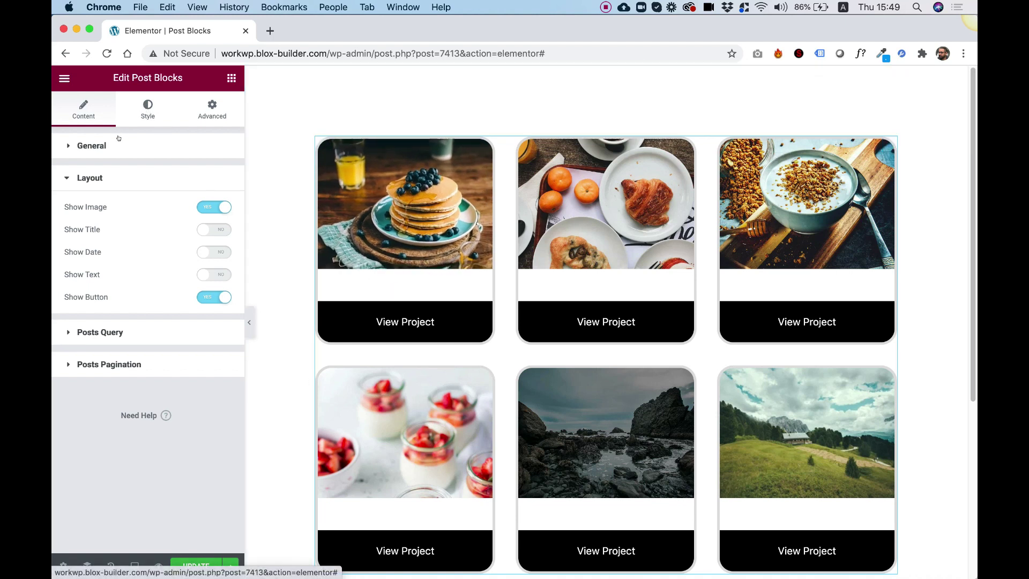
Change the Content Padding top value from 30 to 0 in the Style tab
{"action": "left_click", "coordinate": [137, 109]}
{"action": "left_click", "coordinate": [81, 148]}
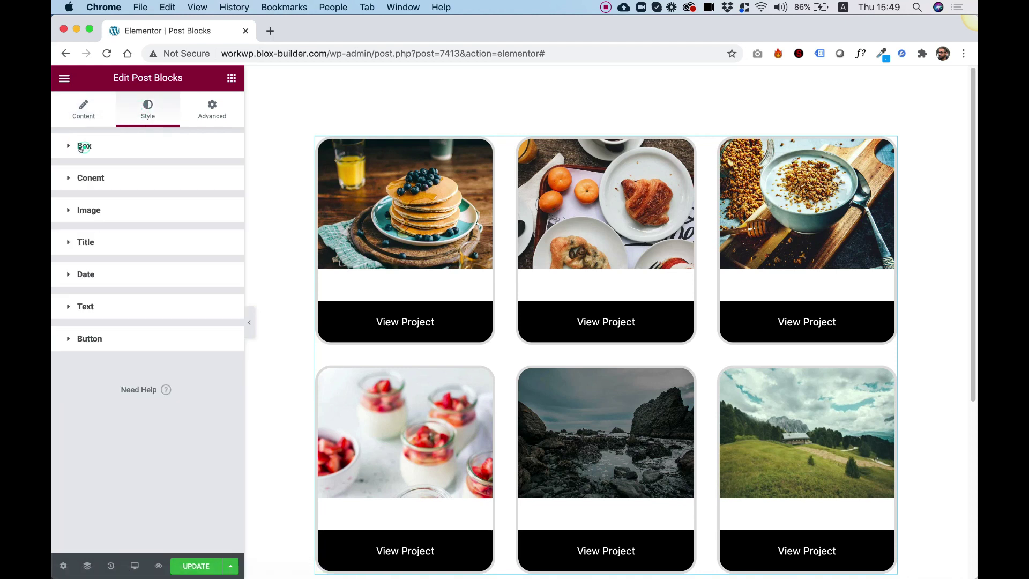
{"action": "left_click", "coordinate": [83, 179]}
{"action": "double_click", "coordinate": [77, 233]}
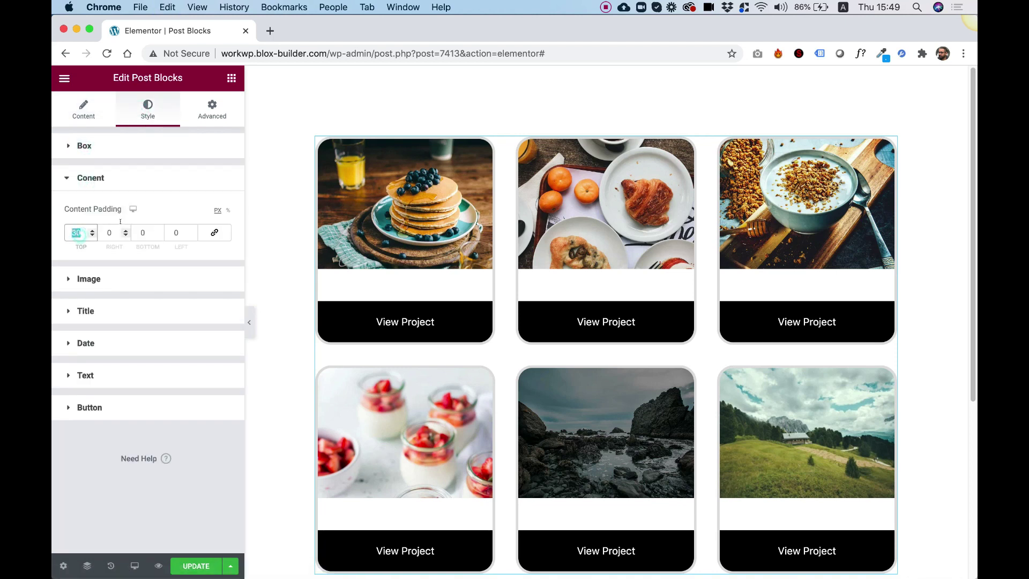
{"action": "type", "text": "0"}
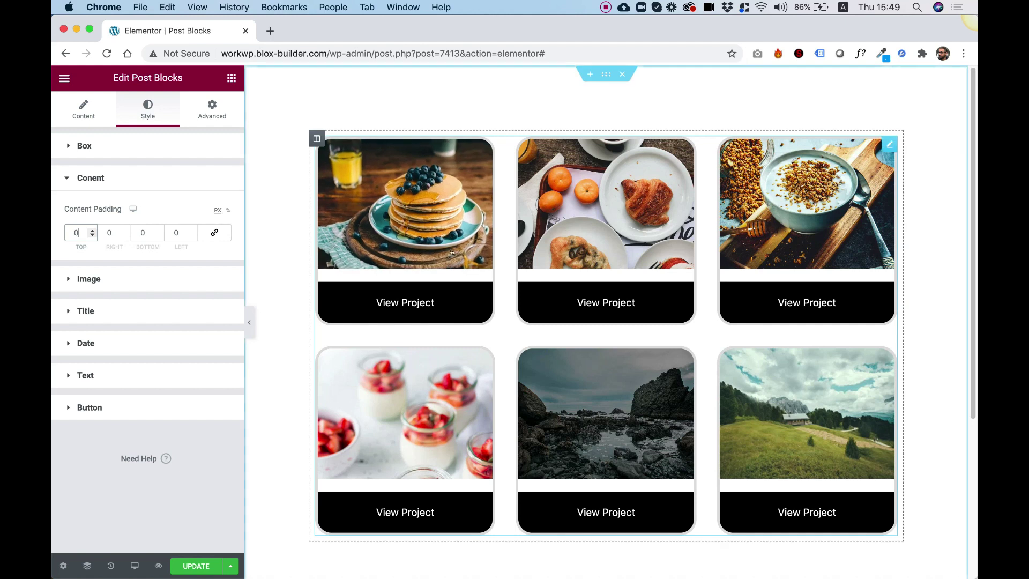